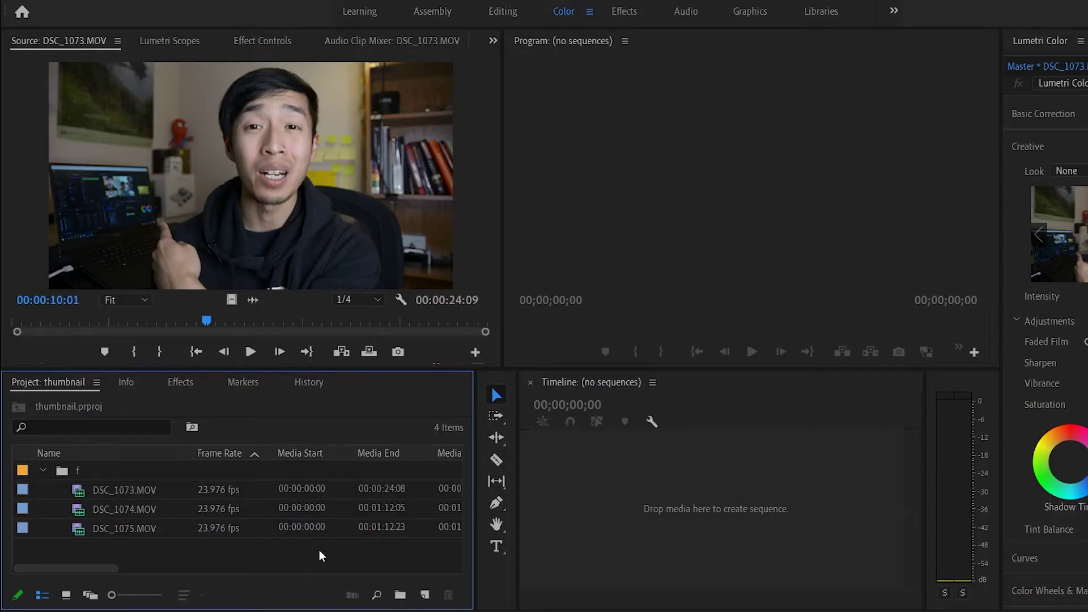
Step: Select DSC_1073.MOV and scrub its footage to the frame at 00:00:09:23
click(134, 494)
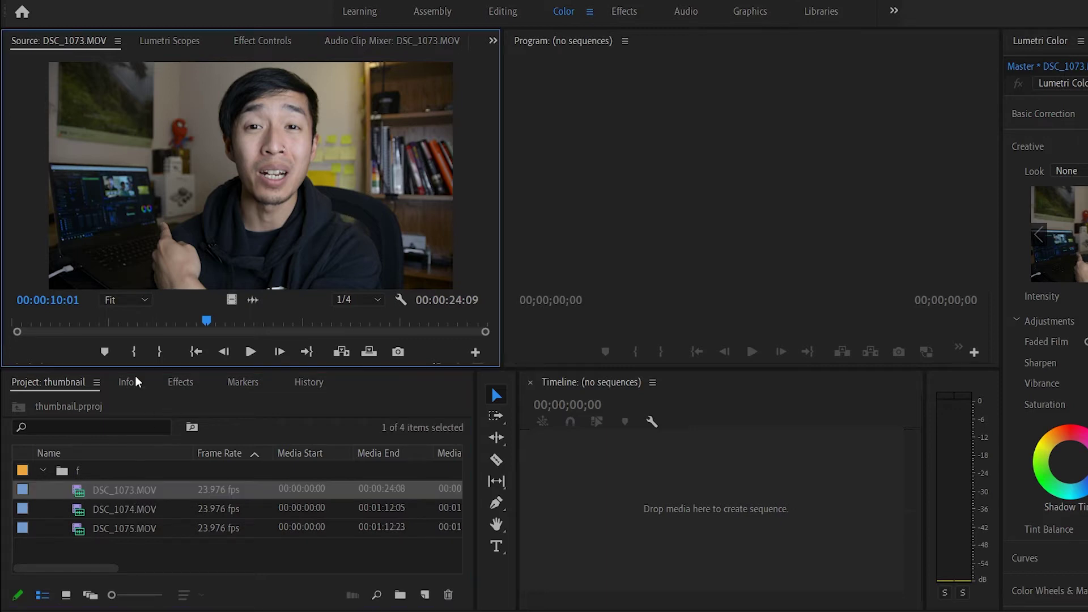
click(117, 494)
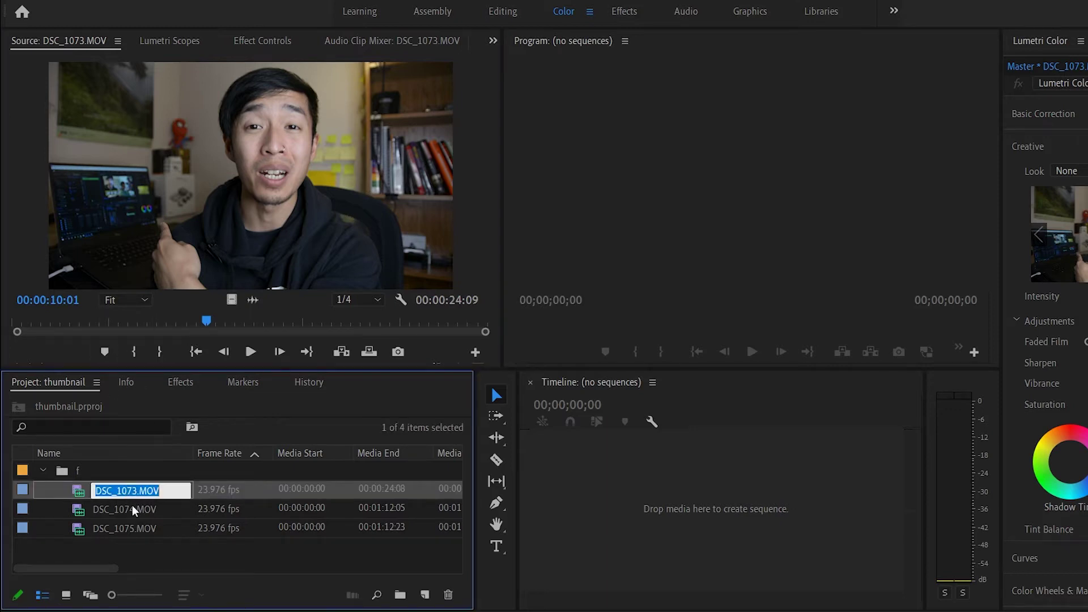
key(Escape)
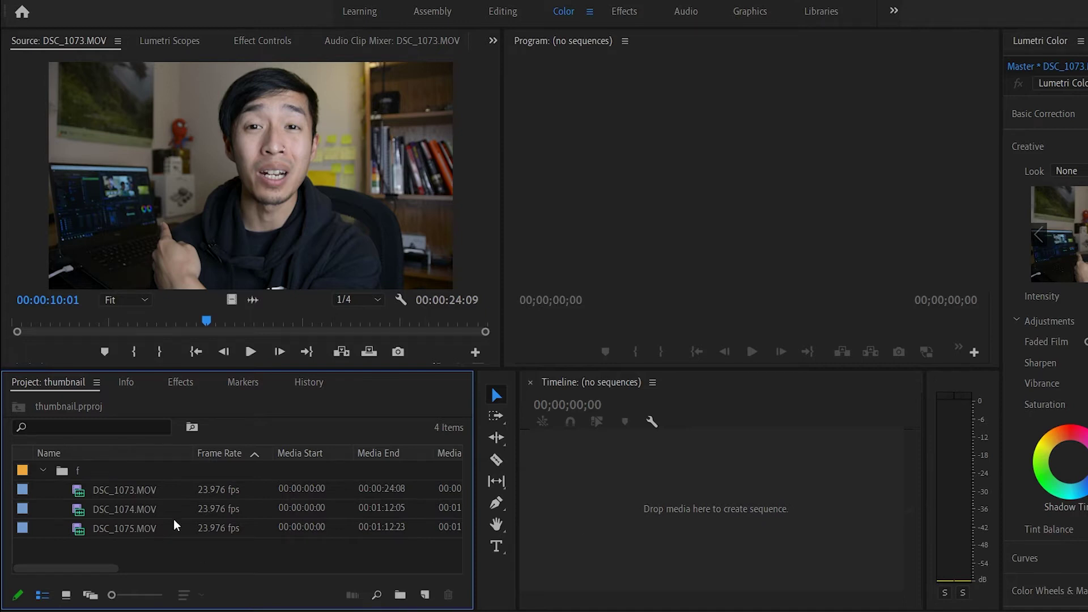
click(134, 488)
drag(141, 320, 192, 331)
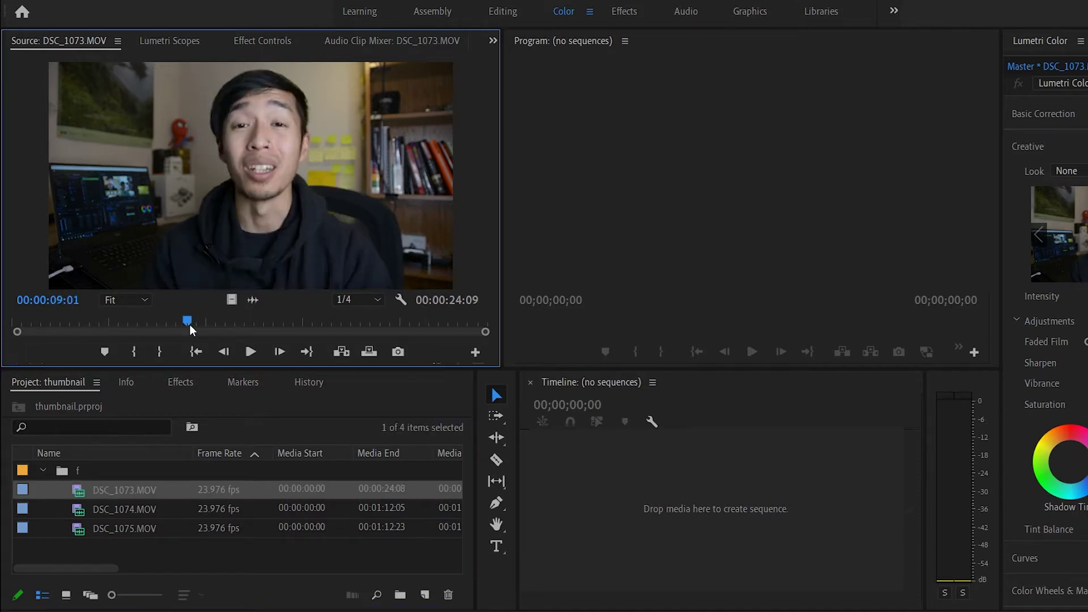
key(space)
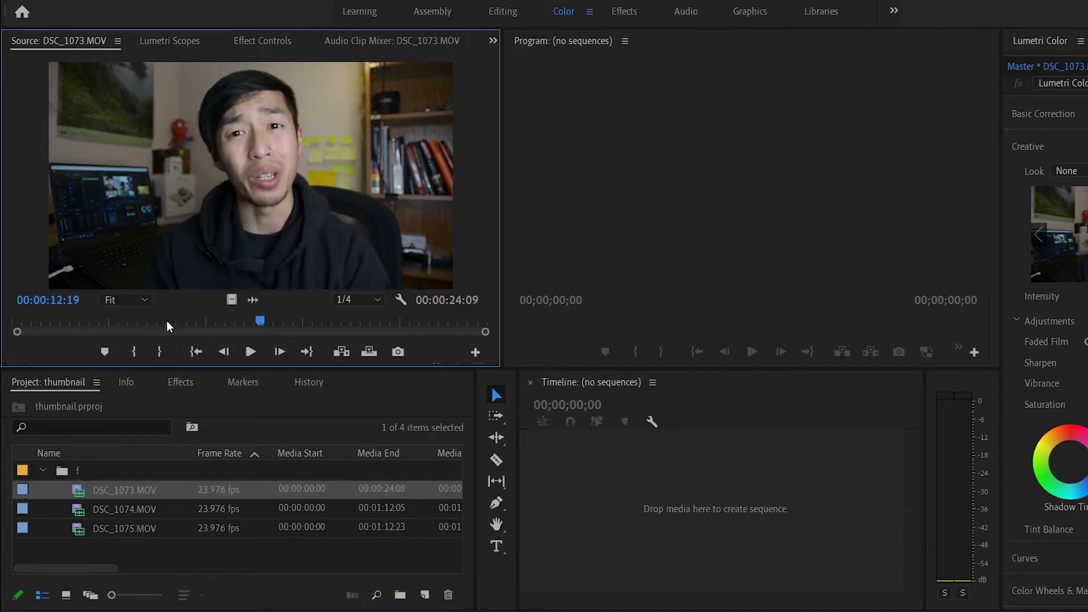
drag(157, 326, 207, 324)
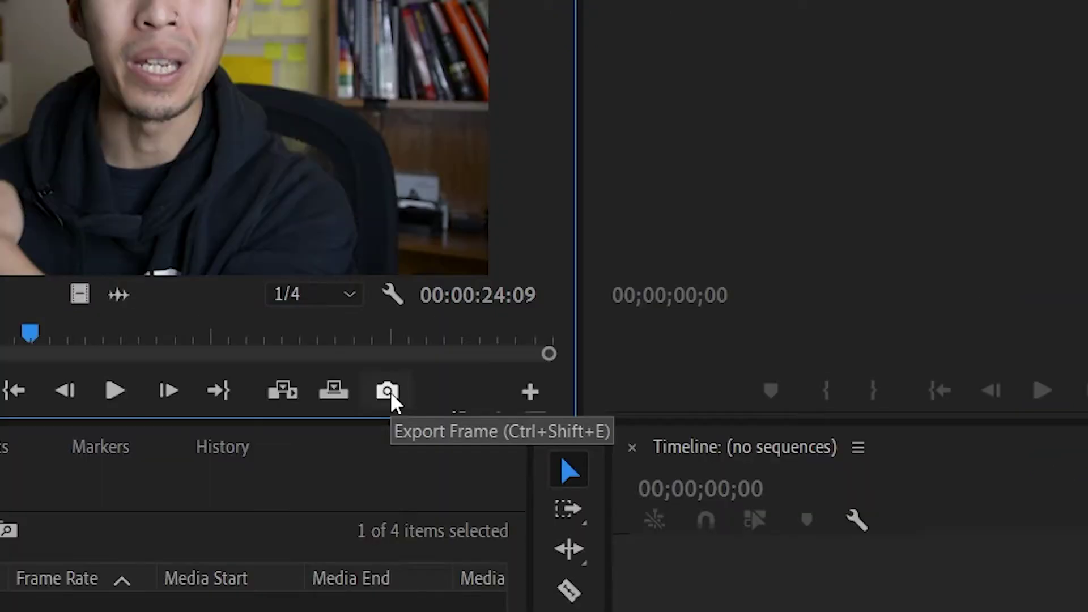
Step: Export the current frame as a JPEG named thumbnail1, with Import into project checked
click(388, 391)
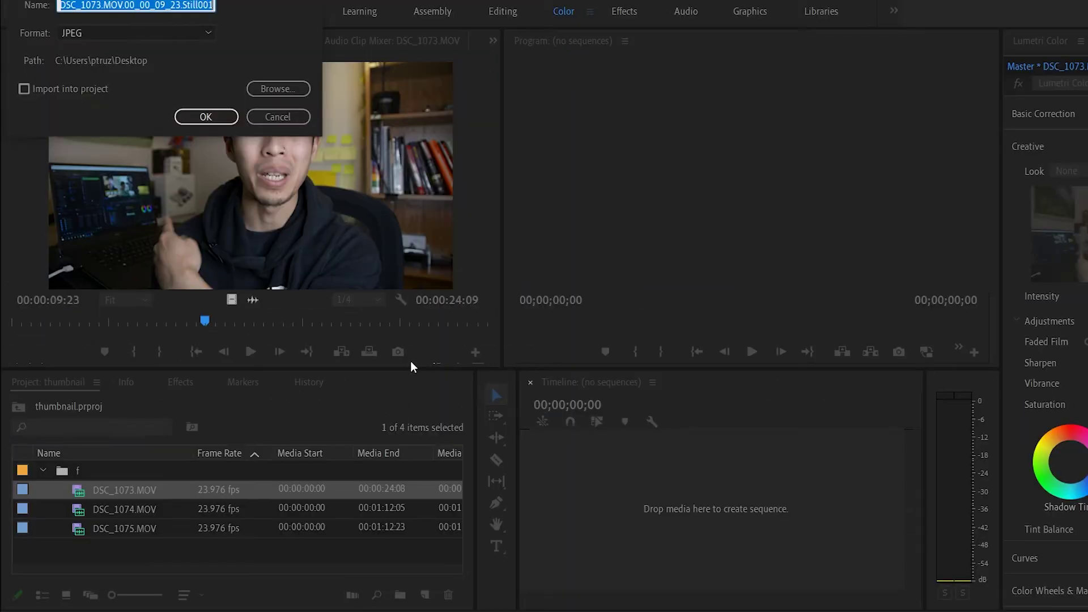
drag(181, 0, 271, 171)
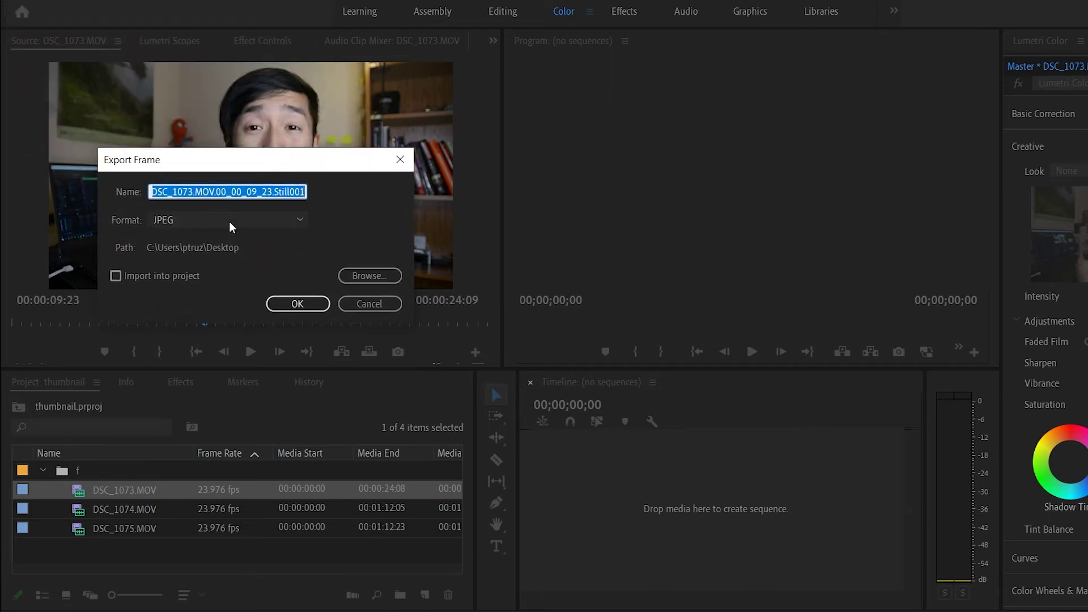
text(thumbnail1)
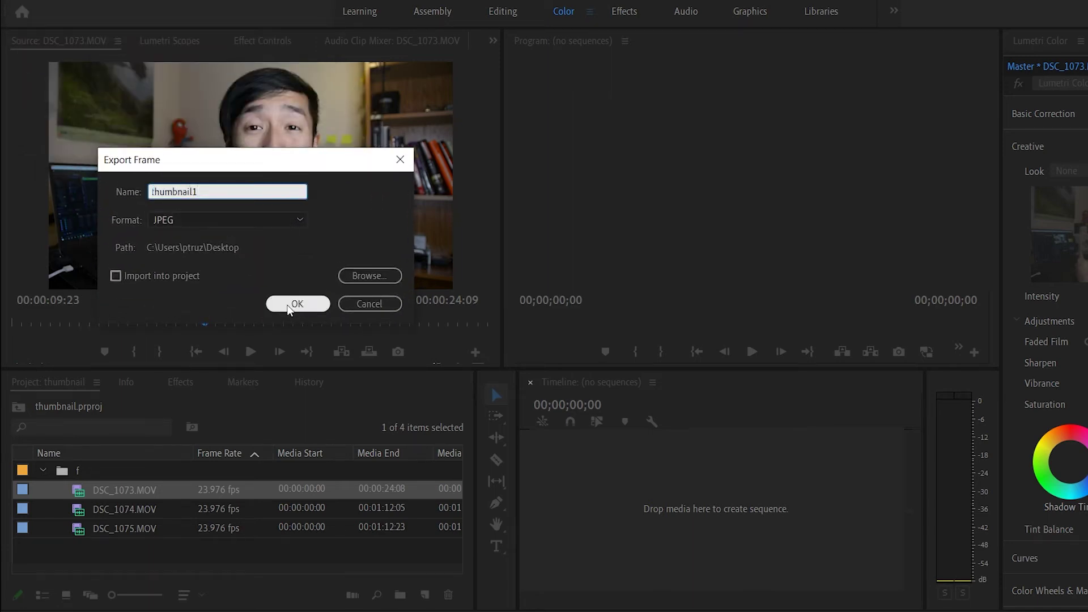
click(159, 275)
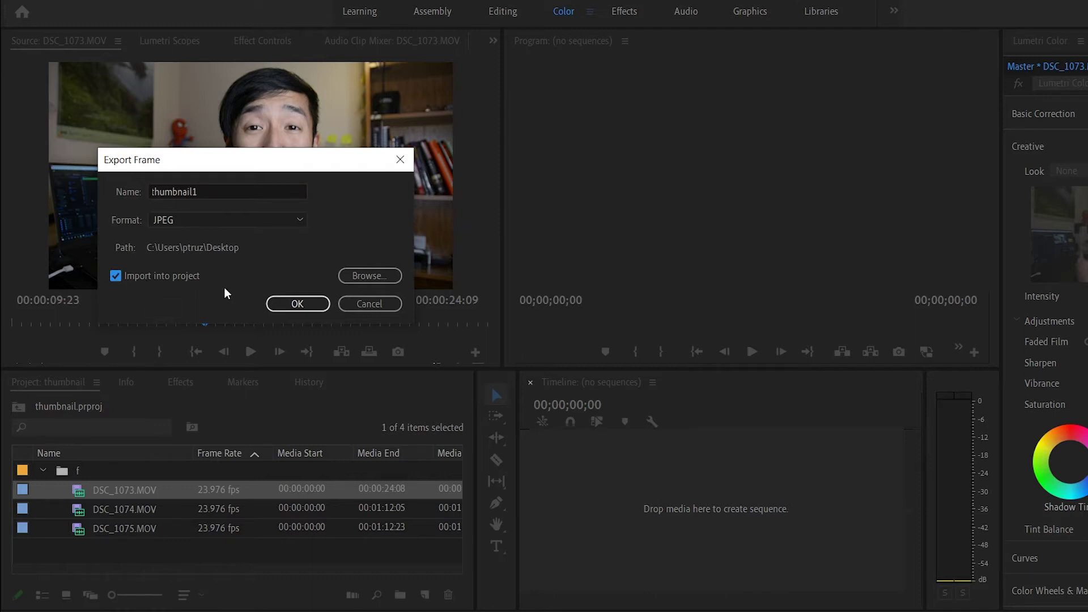
click(296, 306)
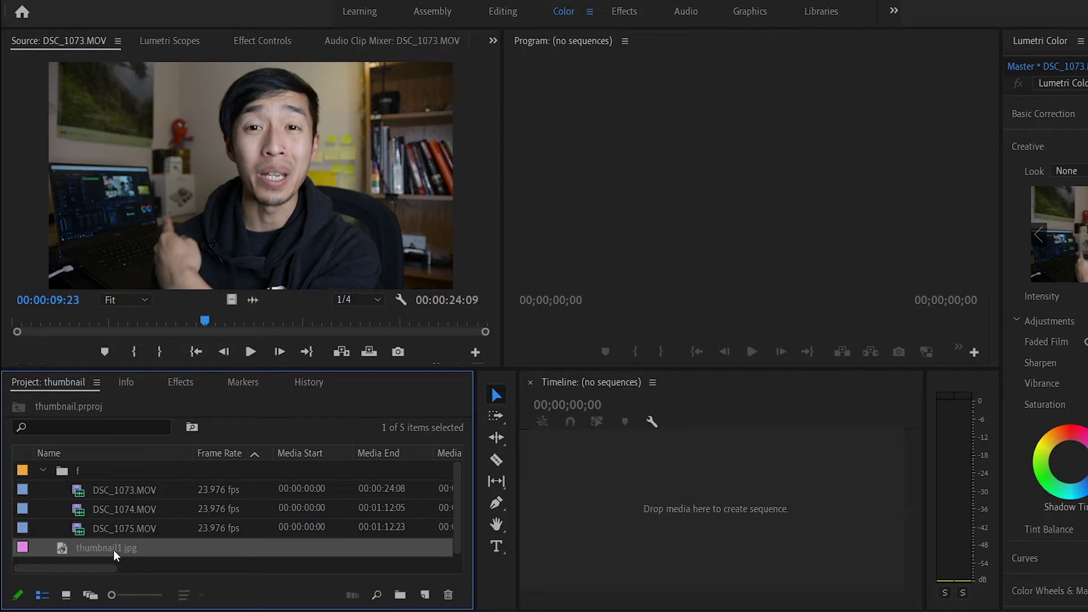
Step: Load thumbnail1.jpg in the Source Monitor
click(128, 550)
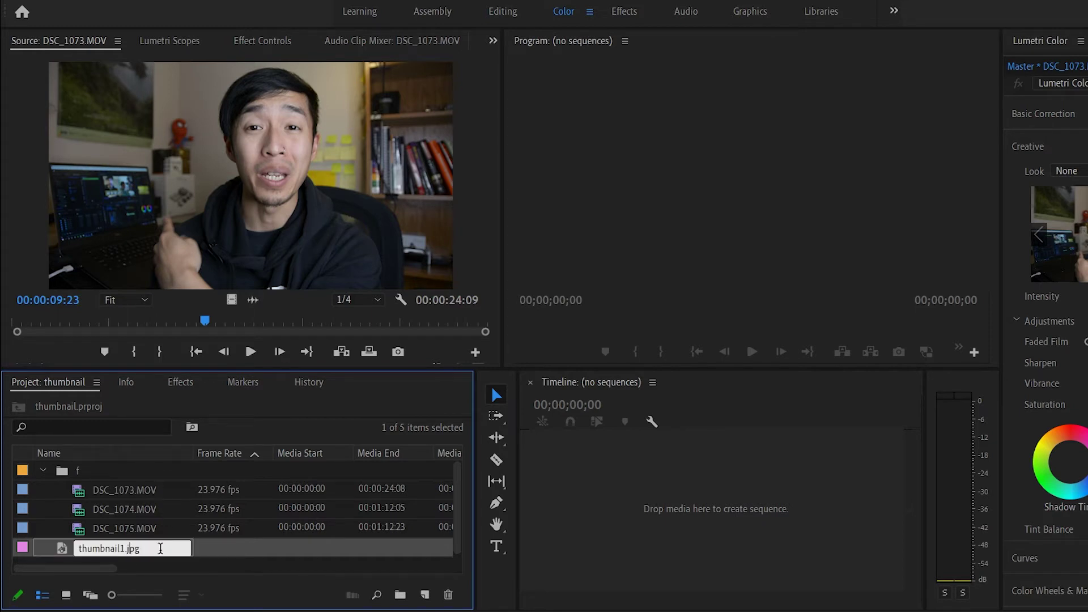
double_click(233, 546)
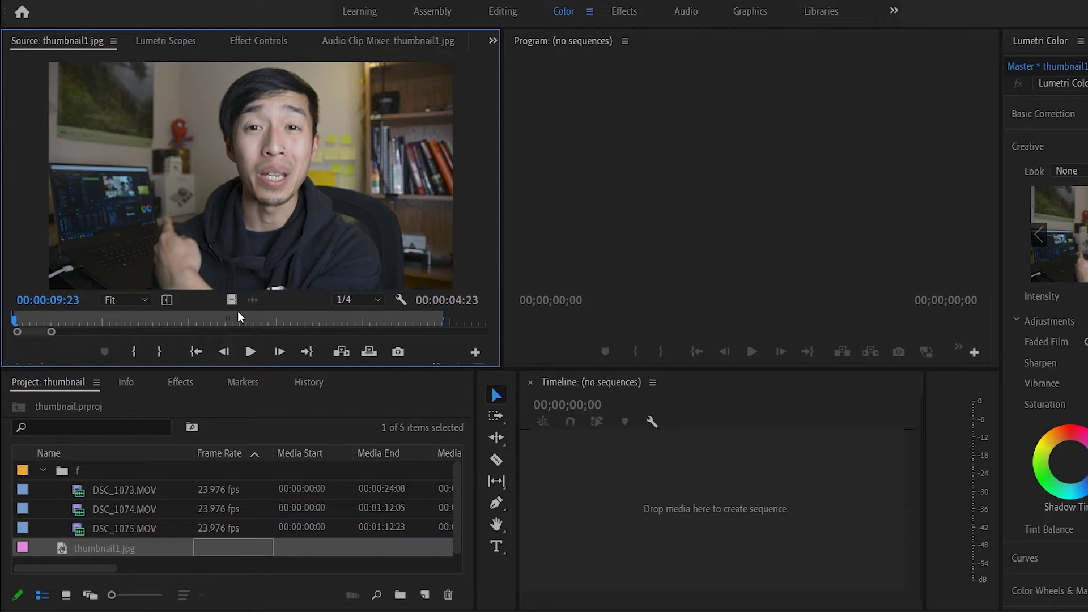
click(127, 547)
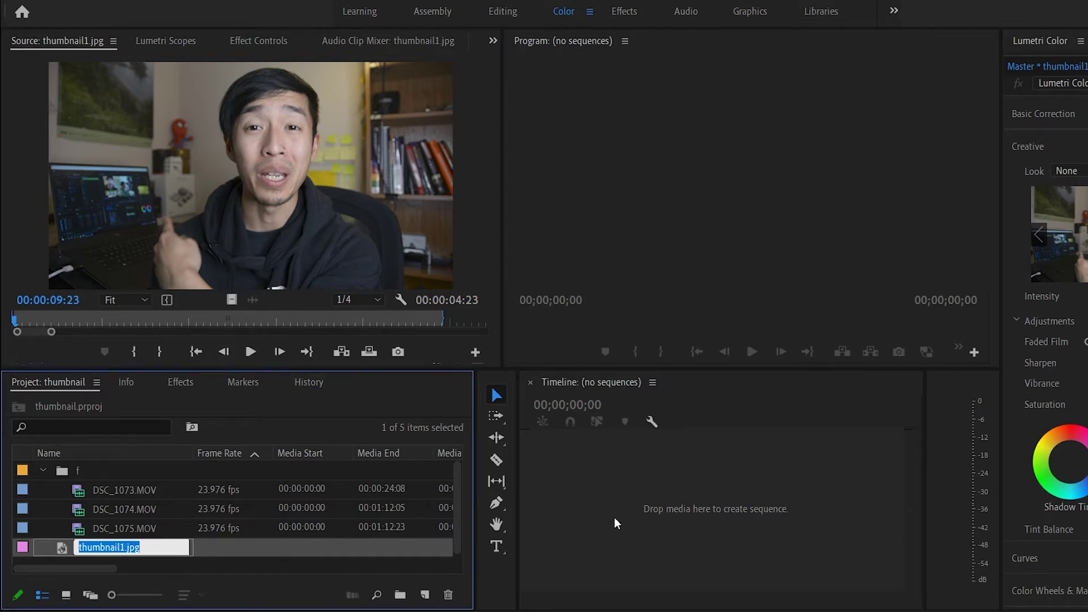
Step: Create a DSC_1075 sequence from DSC_1075.MOV and delete its footage clips
click(117, 528)
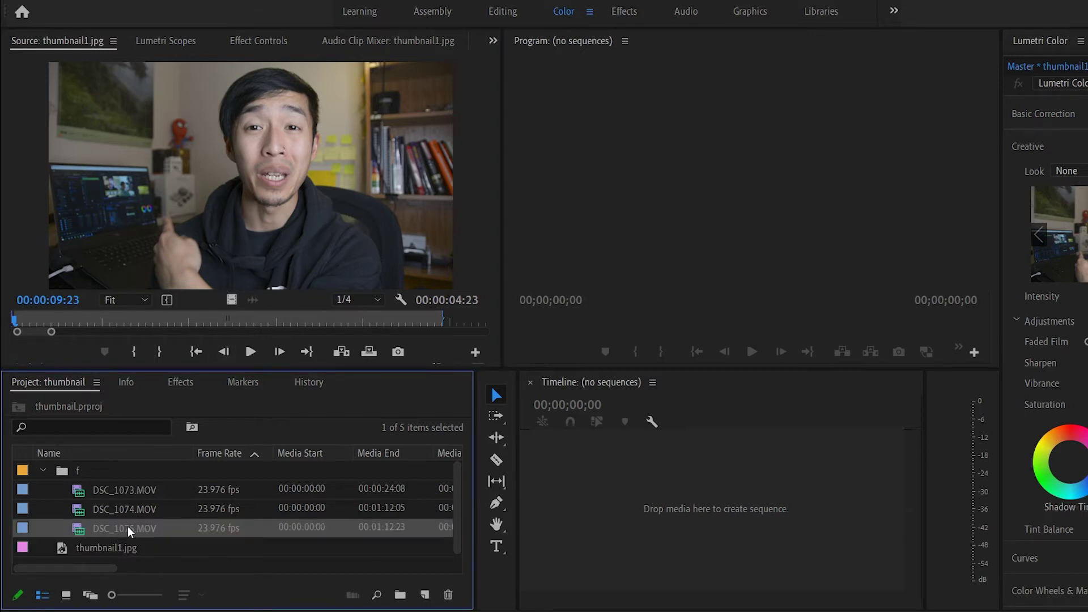
drag(680, 523, 674, 497)
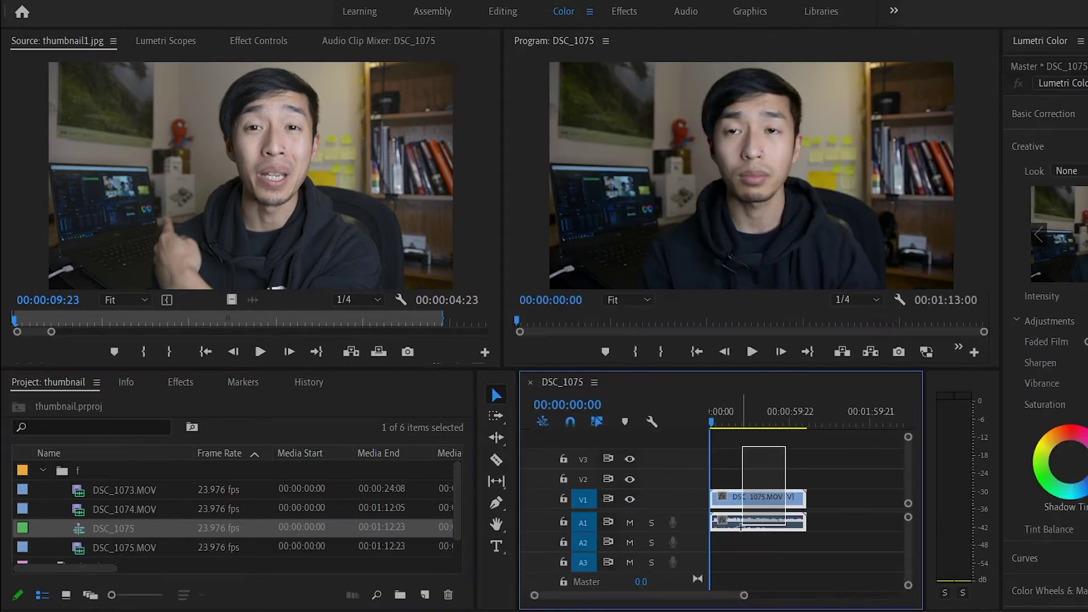
click(760, 496)
key(Delete)
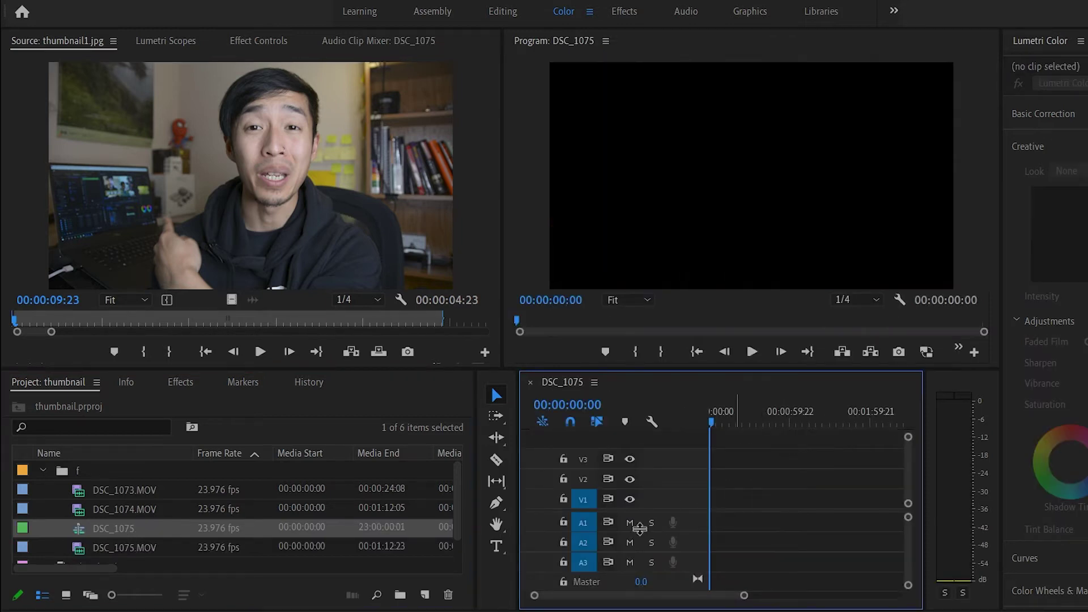
Step: Place thumbnail1.jpg on the V1 track and switch the Project panel to Icon view
scroll(241, 533, down, 1)
drag(105, 547, 722, 498)
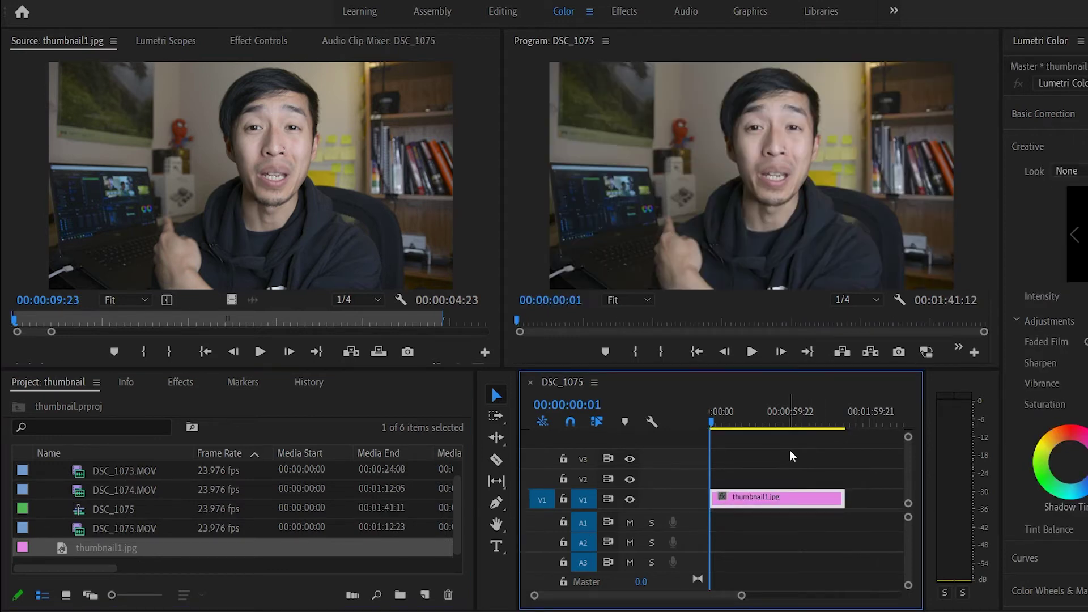
click(768, 469)
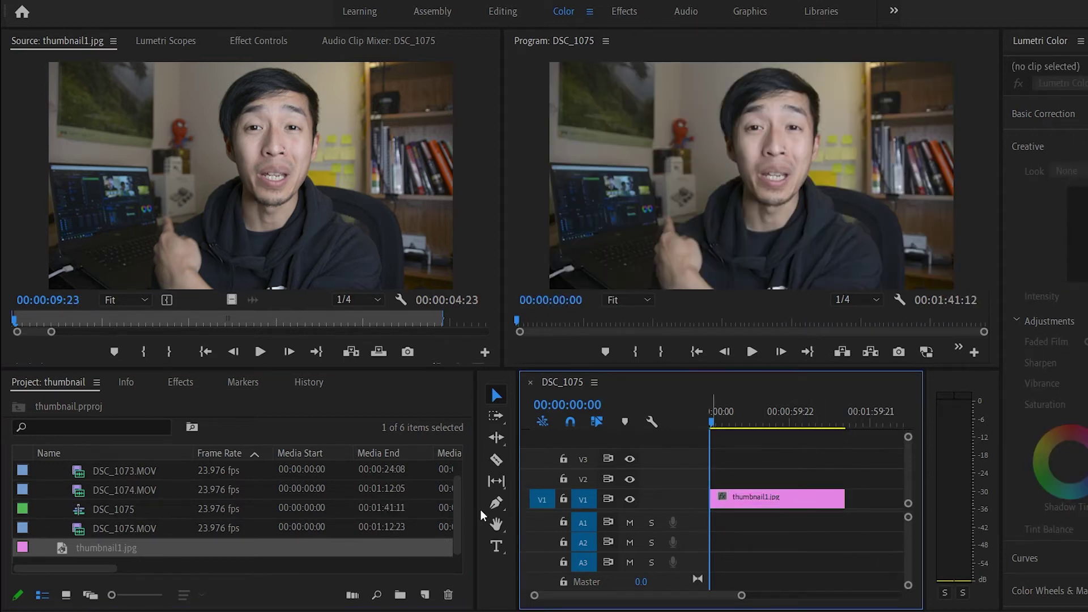
click(460, 512)
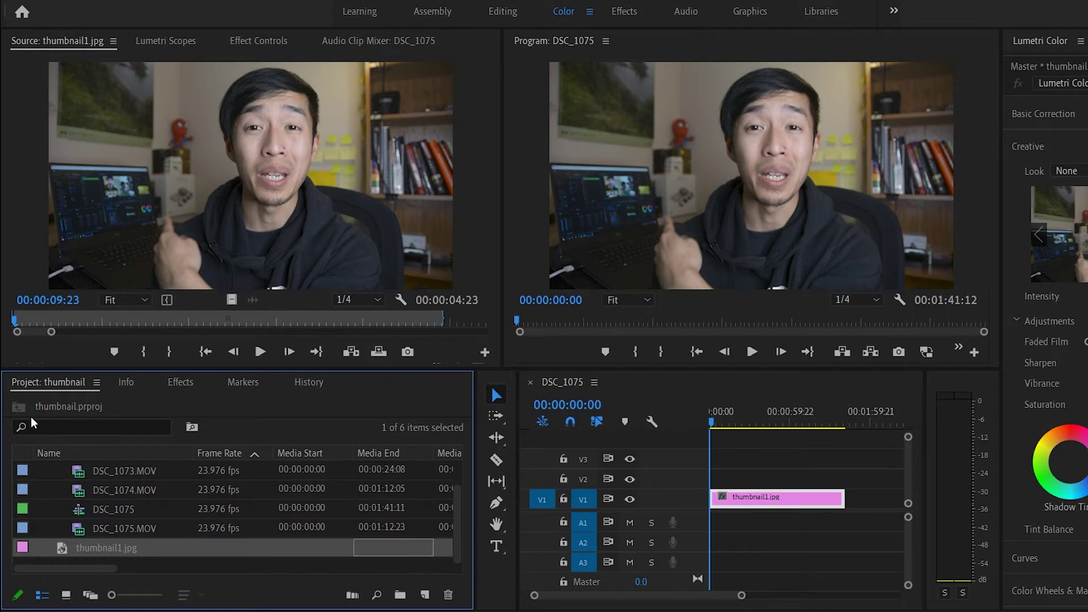
click(66, 594)
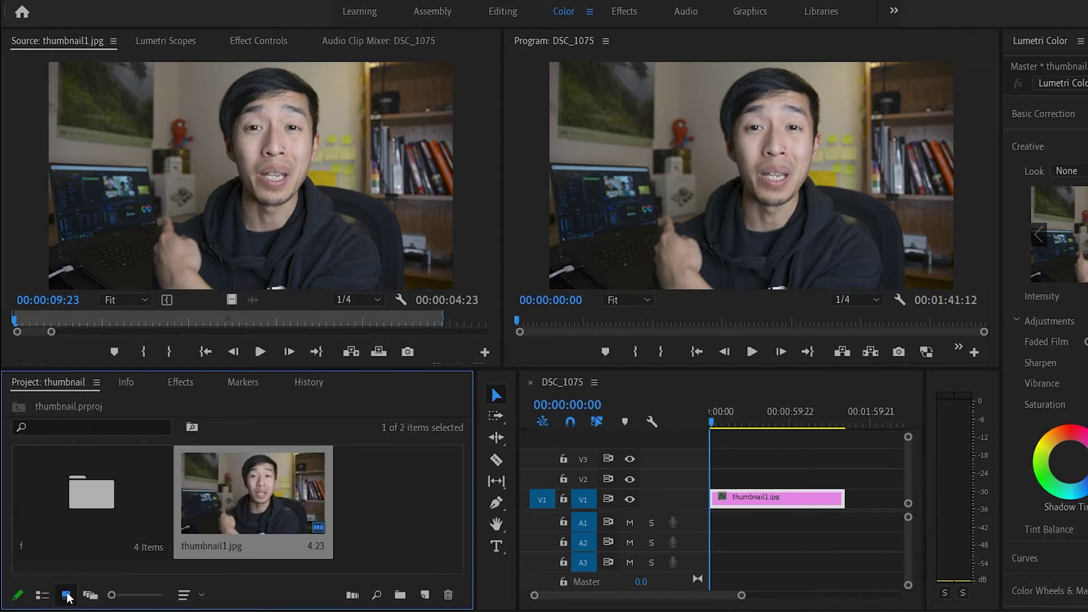
click(424, 594)
Step: Create a new 1920x1080 title with a linear gradient background fill
click(355, 509)
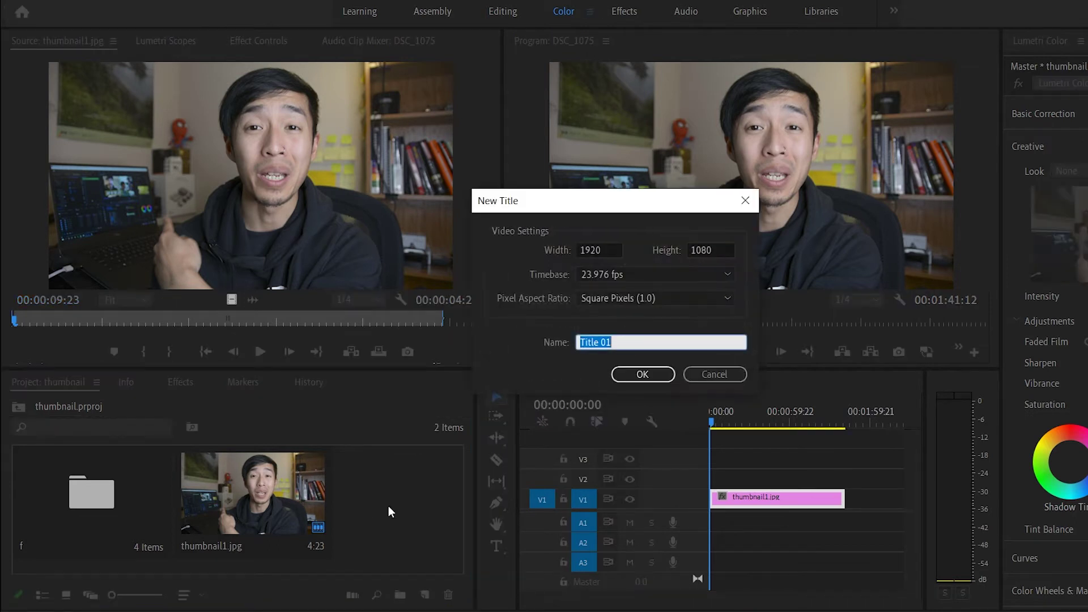
click(642, 374)
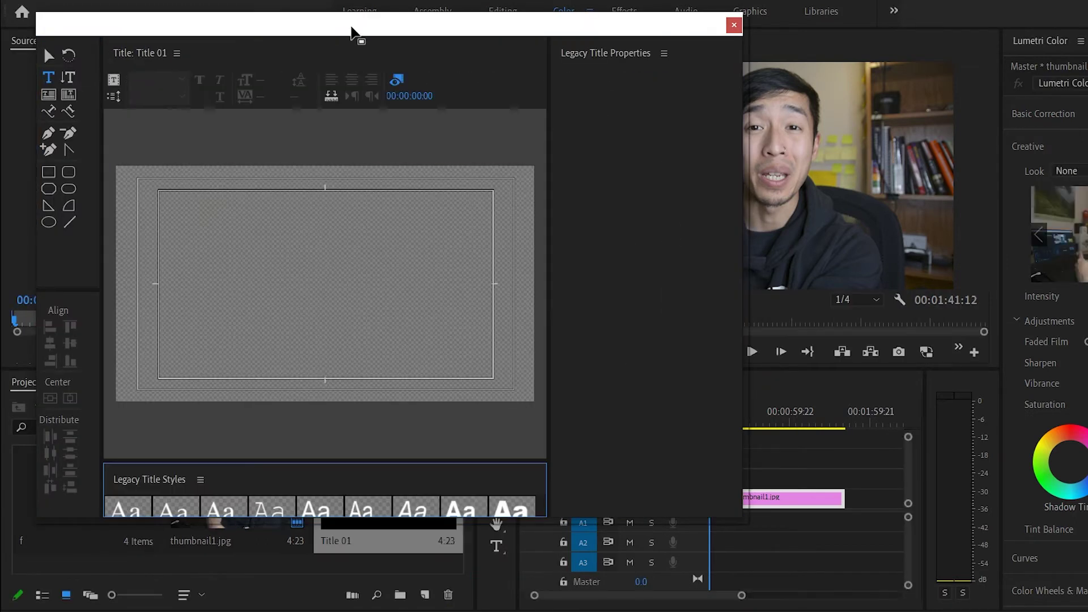
drag(351, 34, 365, 50)
click(575, 300)
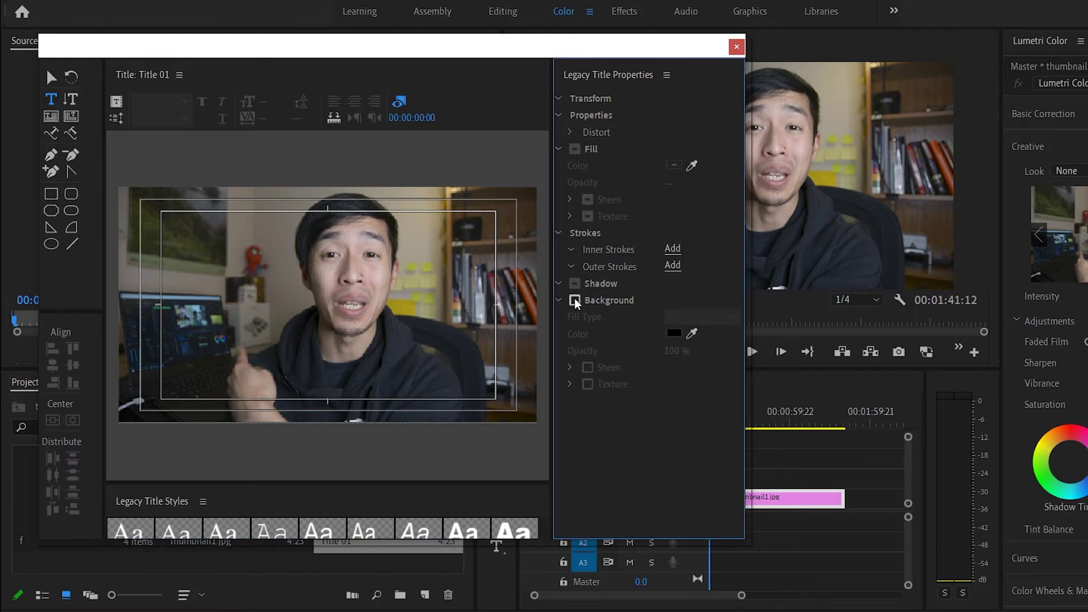
click(674, 315)
click(679, 349)
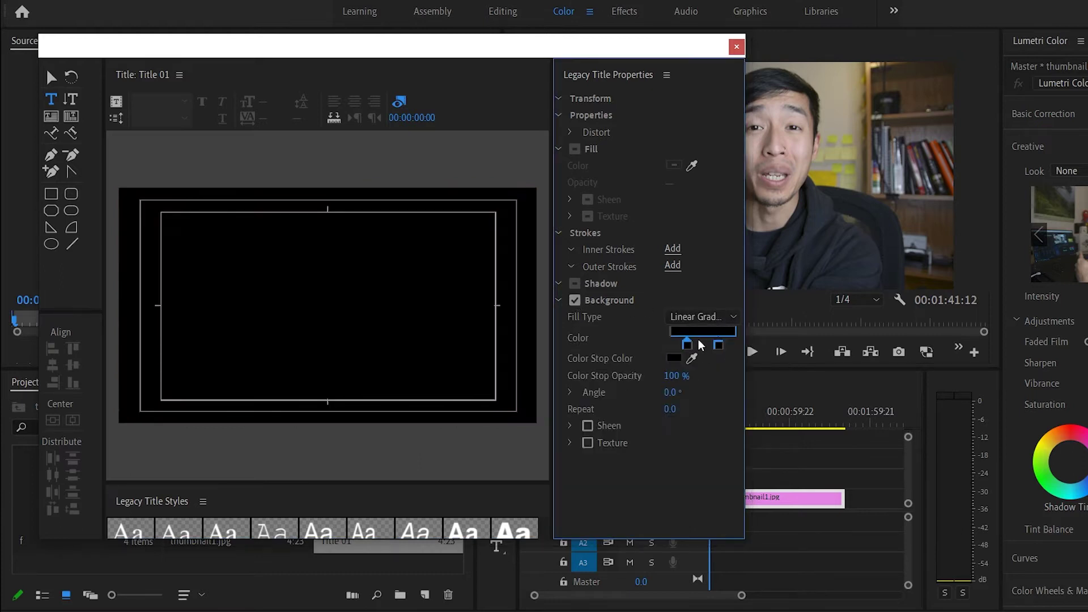
Step: Set the gradient stops to yellow ffff00 and a pale yellow
double_click(687, 345)
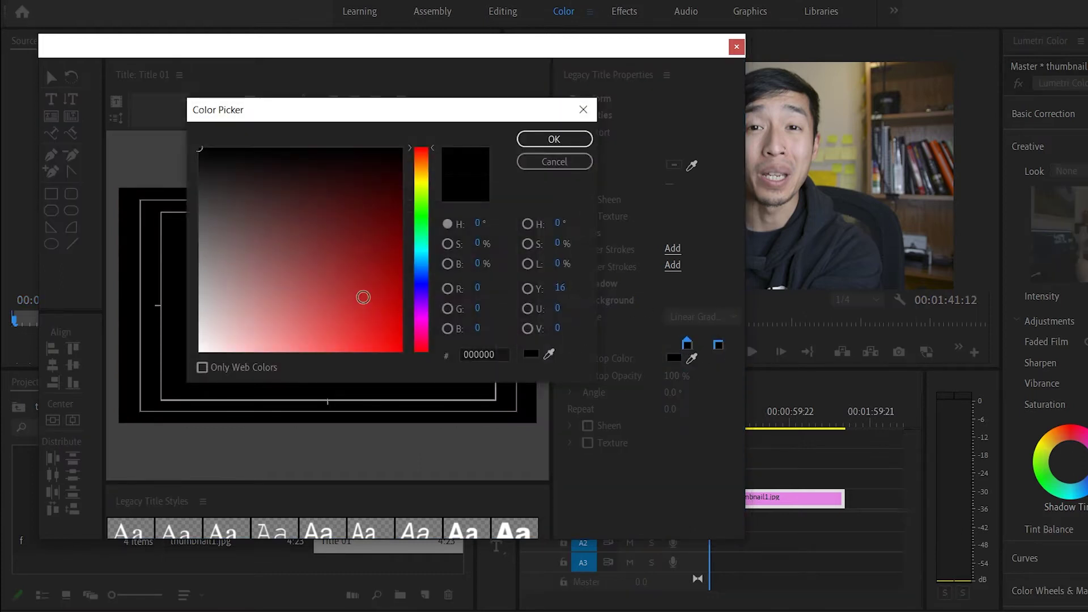
click(482, 353)
double_click(481, 353)
text(ffff00)
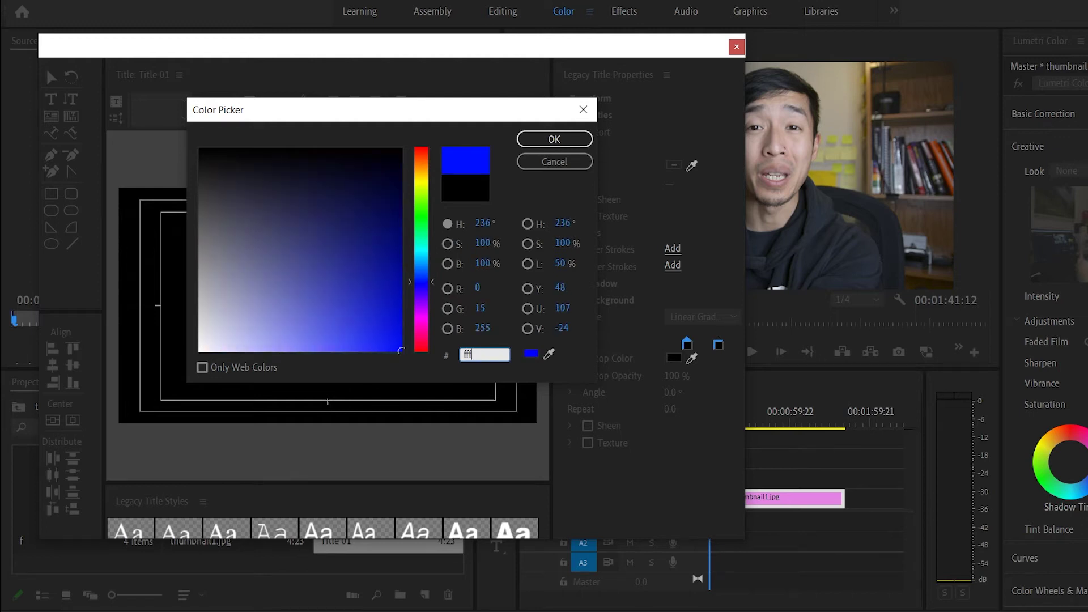
key(Return)
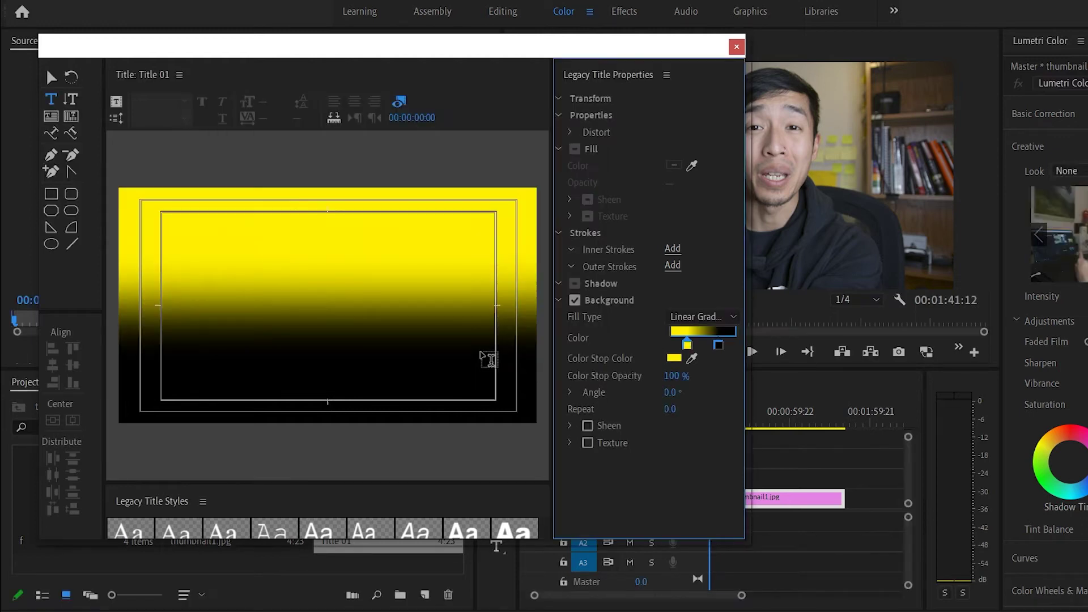
double_click(717, 344)
double_click(488, 349)
text(fff000)
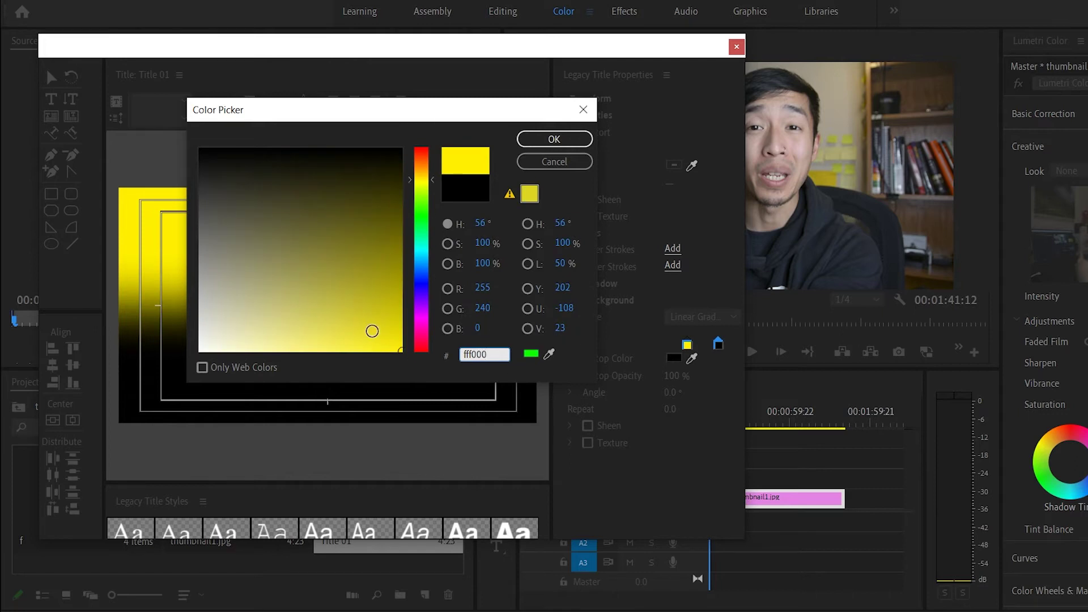
drag(371, 328, 238, 354)
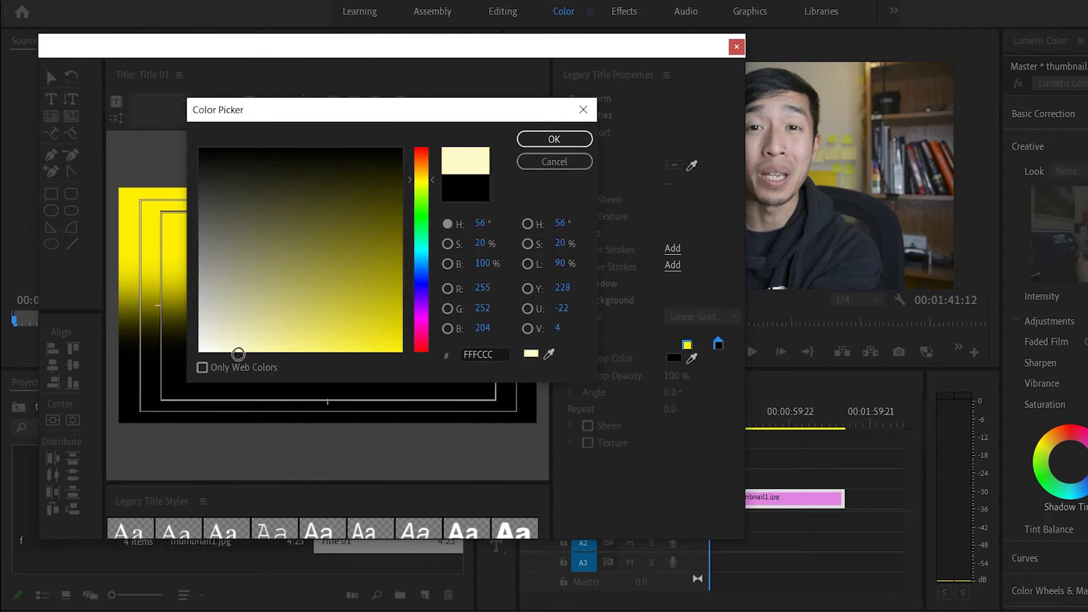
click(554, 139)
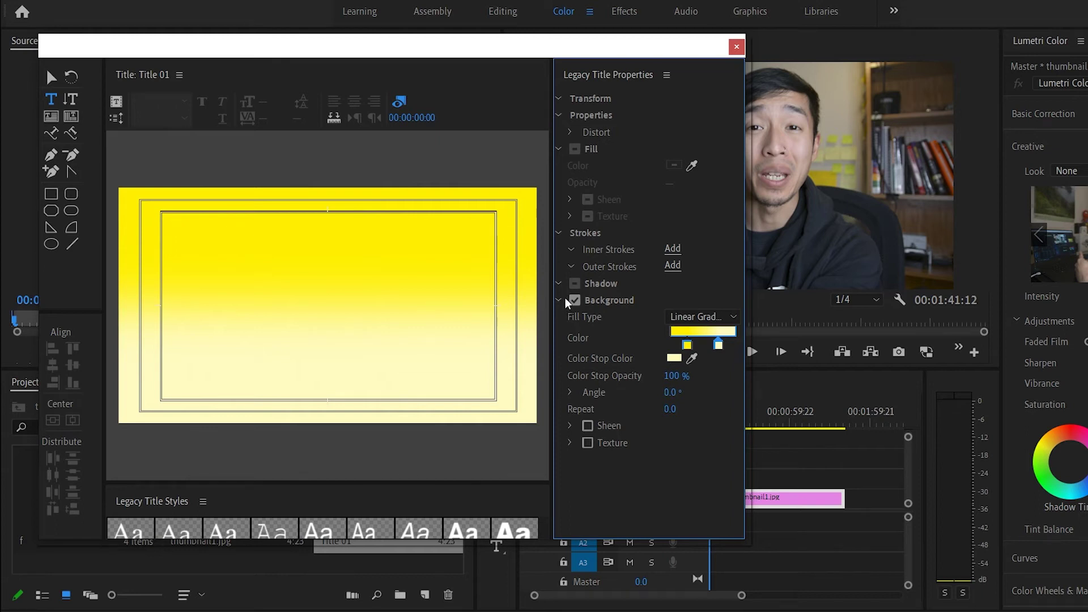
Step: Angle the gradient to 154°, shift the pale stop, and put Title 01 on V2
drag(671, 392, 713, 392)
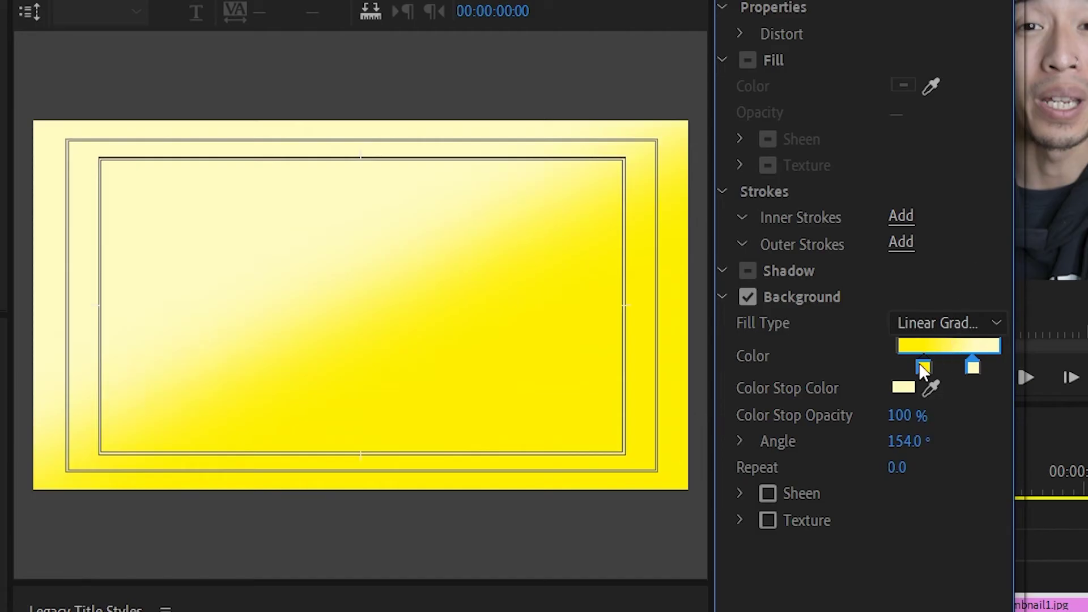
drag(968, 372, 1009, 369)
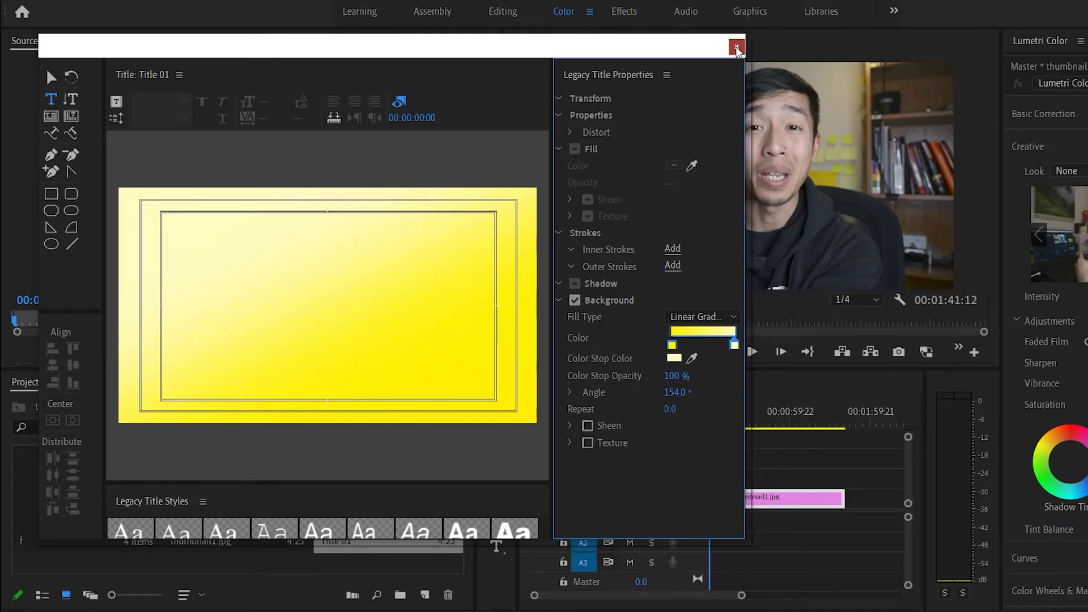
click(736, 49)
drag(369, 523, 809, 482)
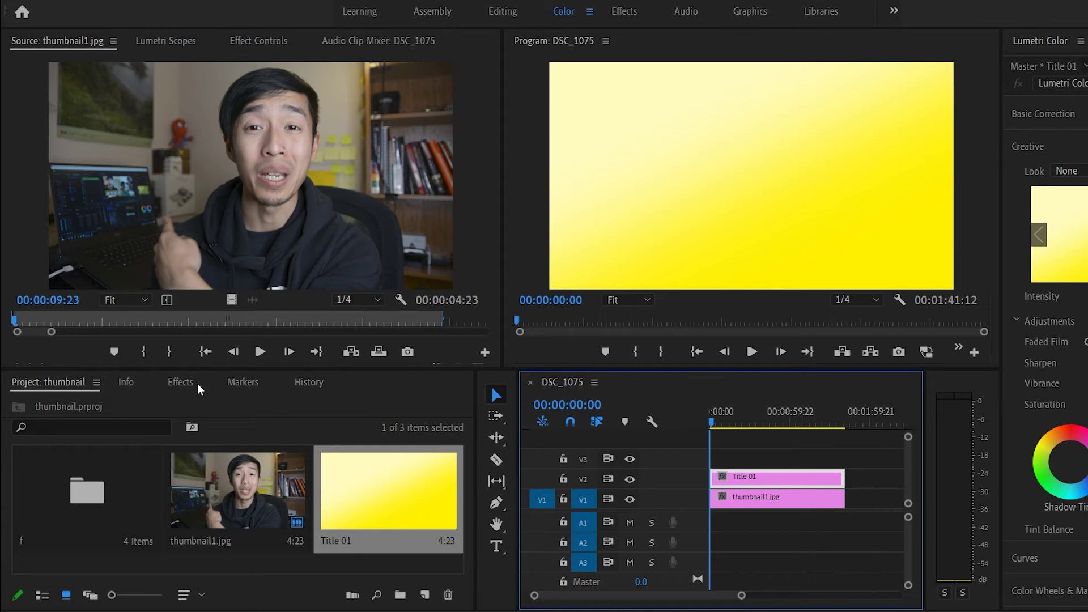
Step: Apply the Linear Wipe effect to the Title 01 clip
click(180, 383)
click(127, 402)
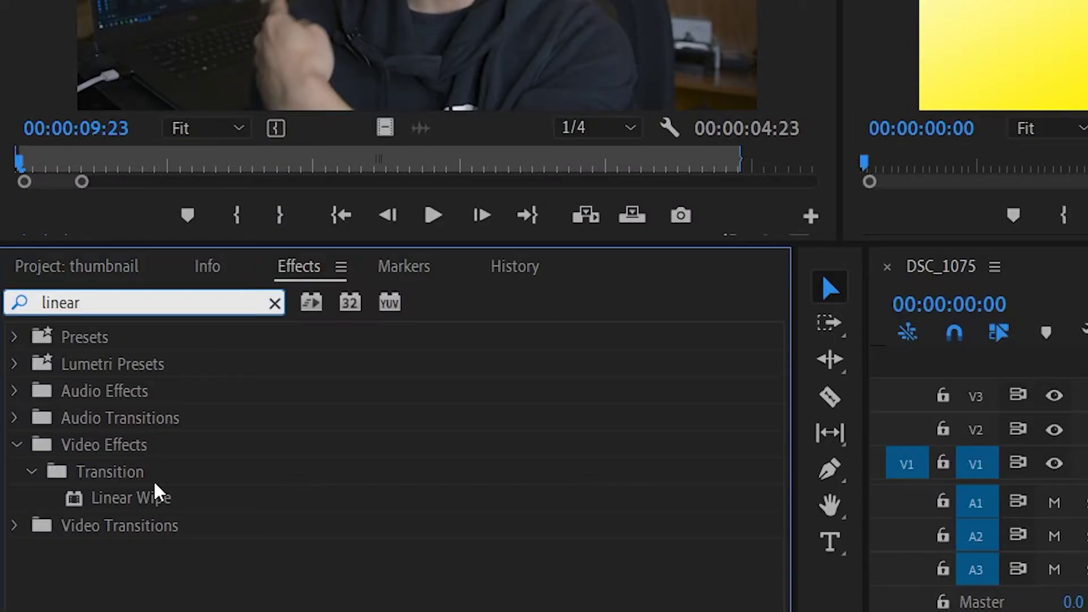
mouse_move(90, 520)
mouse_down()
mouse_move(777, 479)
mouse_move(764, 482)
mouse_up()
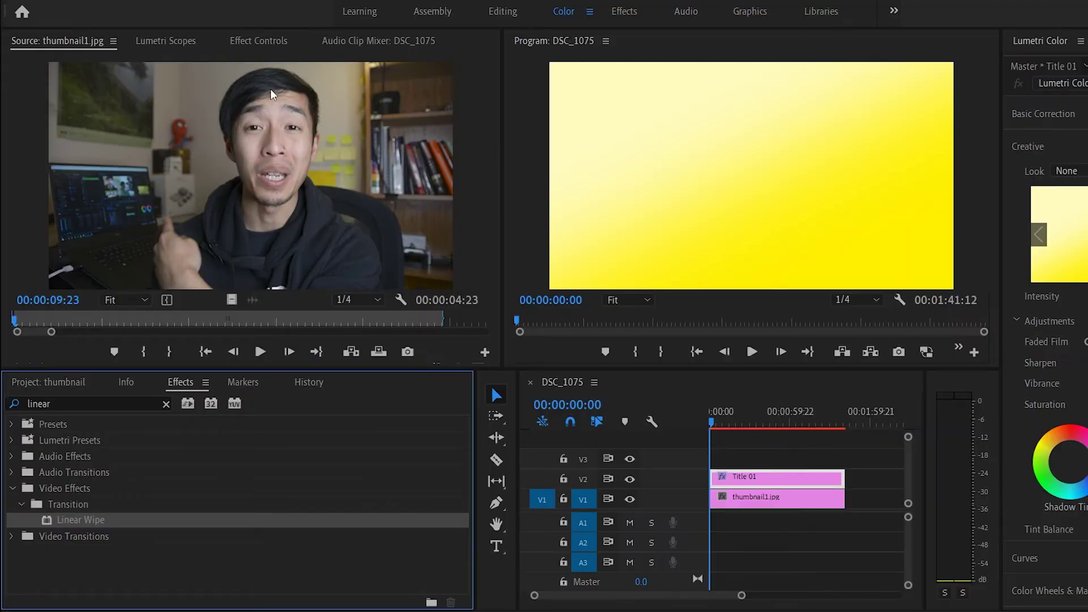
click(256, 42)
drag(491, 223, 489, 283)
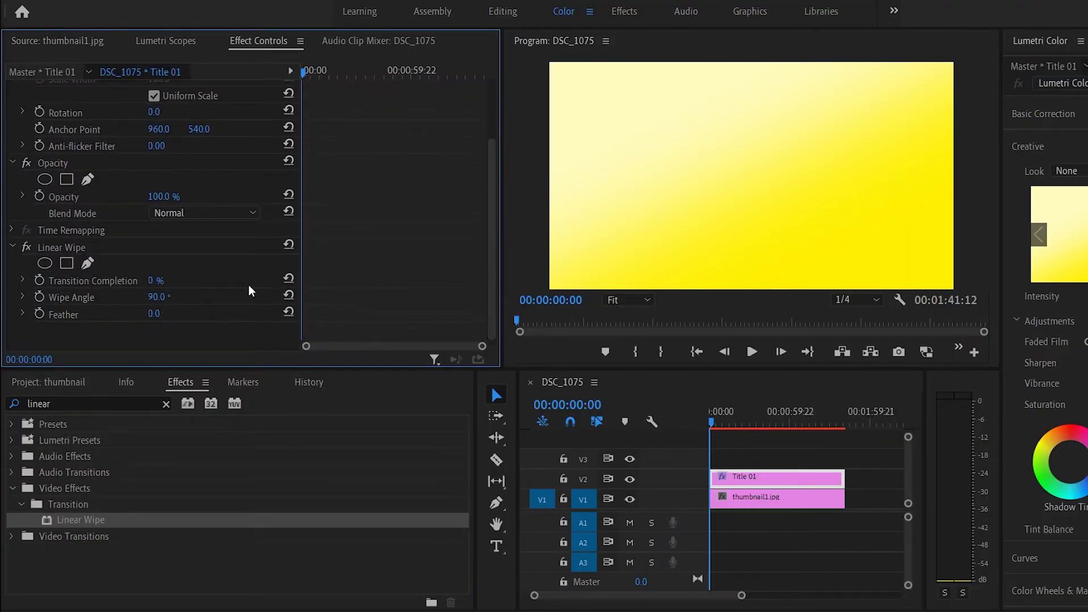
Step: Set Linear Wipe to 50% Transition Completion, -81° Wipe Angle and 102 Feather
mouse_move(156, 282)
mouse_down()
mouse_move(199, 281)
mouse_move(170, 288)
mouse_up()
click(167, 276)
text(50)
key(Return)
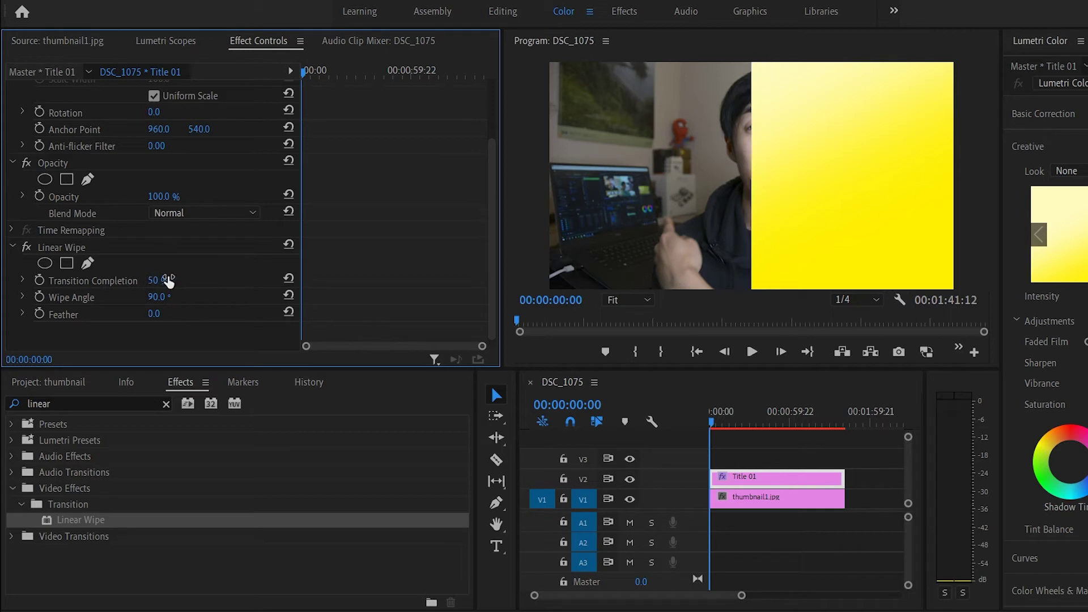
click(166, 293)
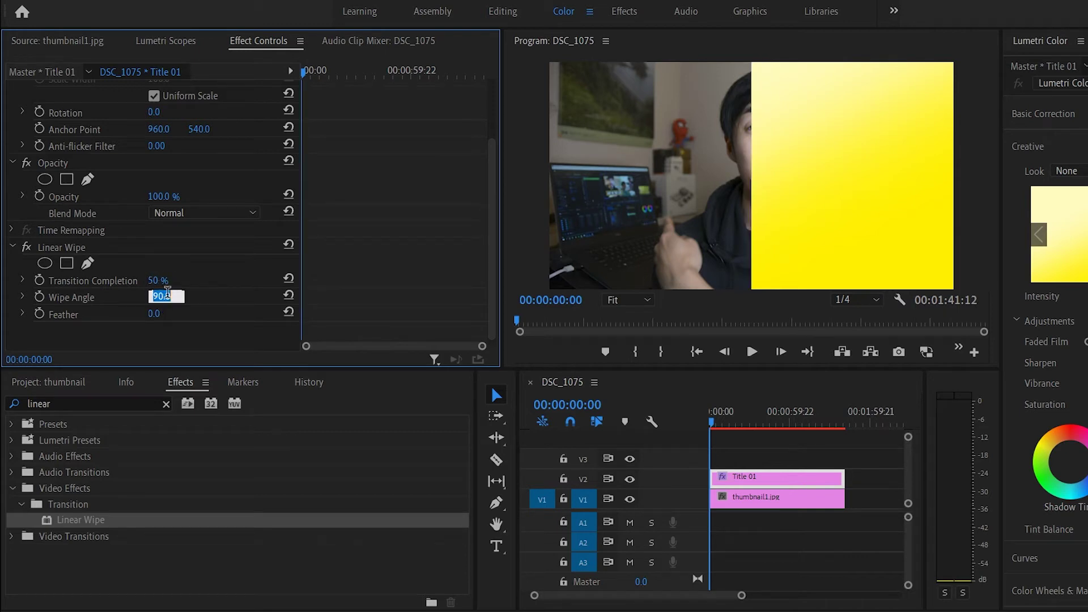
text(-90)
key(Return)
drag(166, 297, 207, 314)
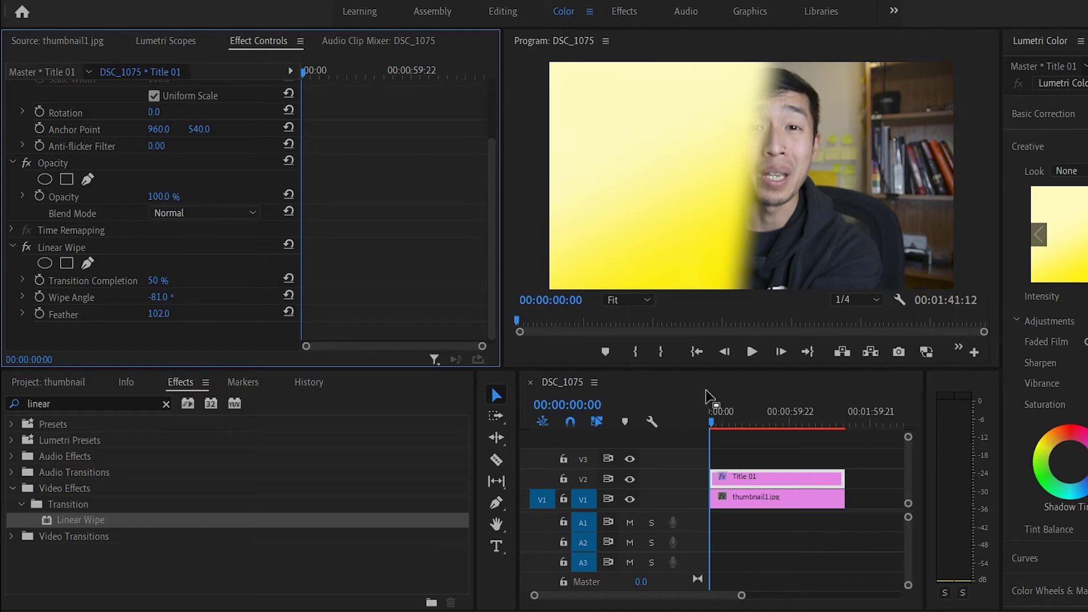
click(744, 495)
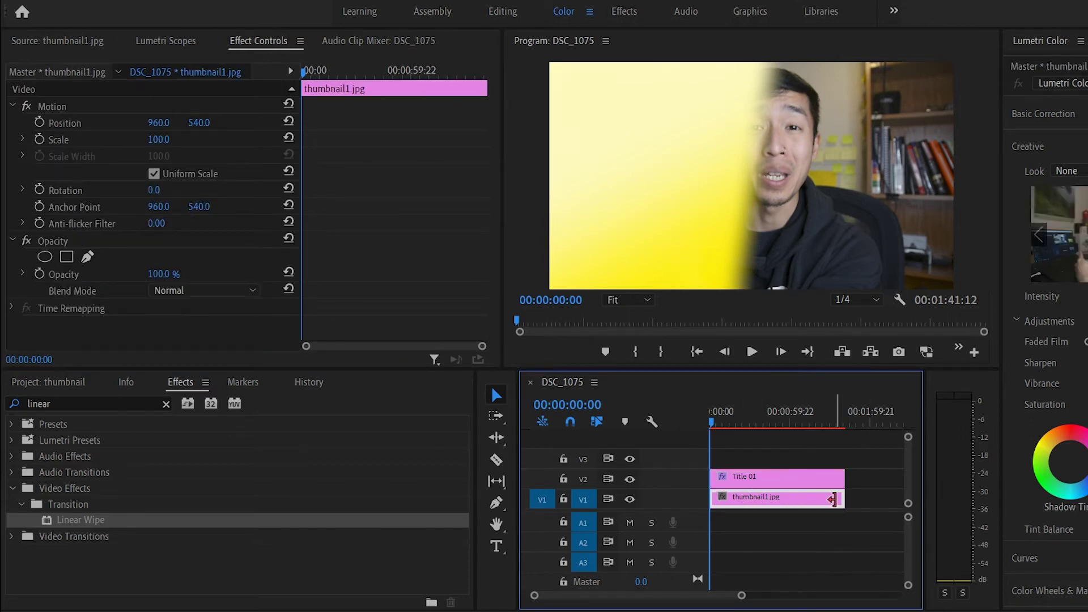
Step: Move the thumbnail1.jpg photo right to Position X 1509
click(793, 476)
click(773, 499)
drag(161, 131, 472, 130)
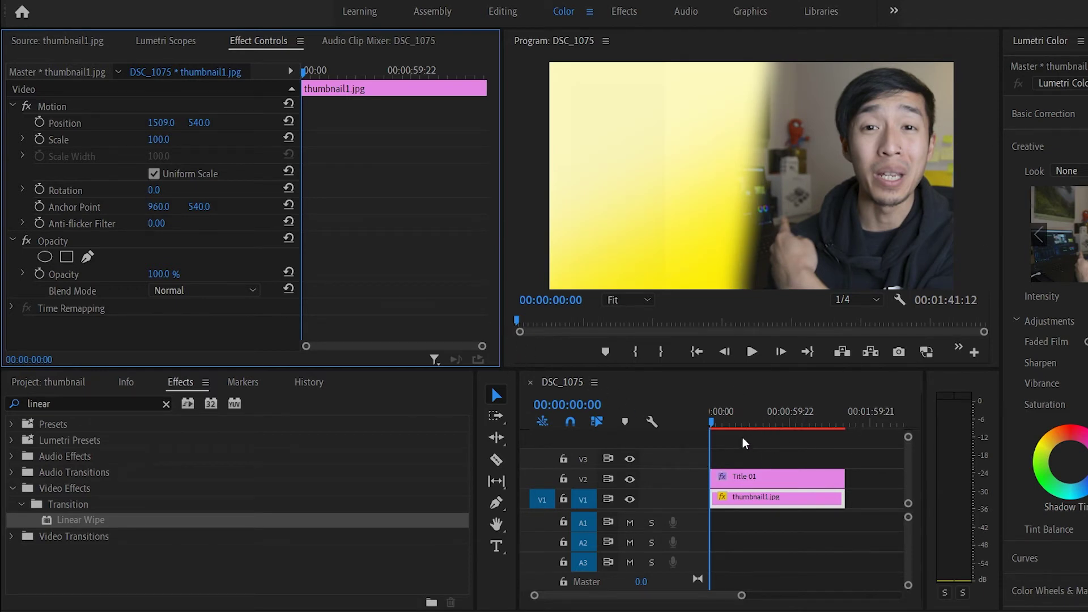
drag(744, 417, 711, 416)
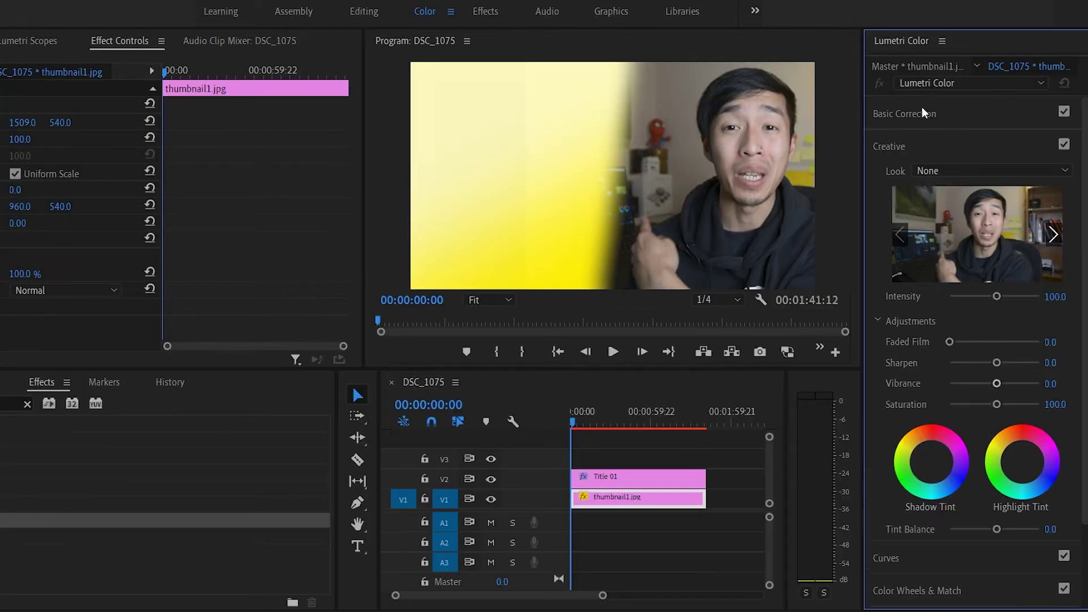
Step: Grade the photo in Lumetri: exposure 0.6, contrast 50.4, vibrance 48.7, saturation 138.1
click(1042, 114)
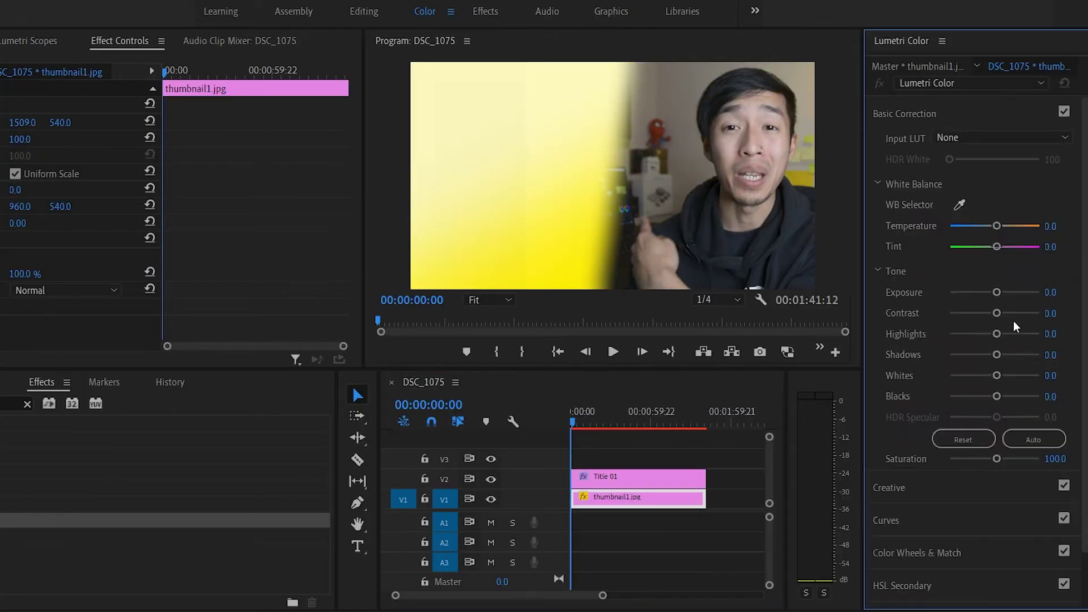
mouse_move(996, 291)
mouse_down()
mouse_move(1023, 314)
mouse_move(1001, 291)
mouse_up()
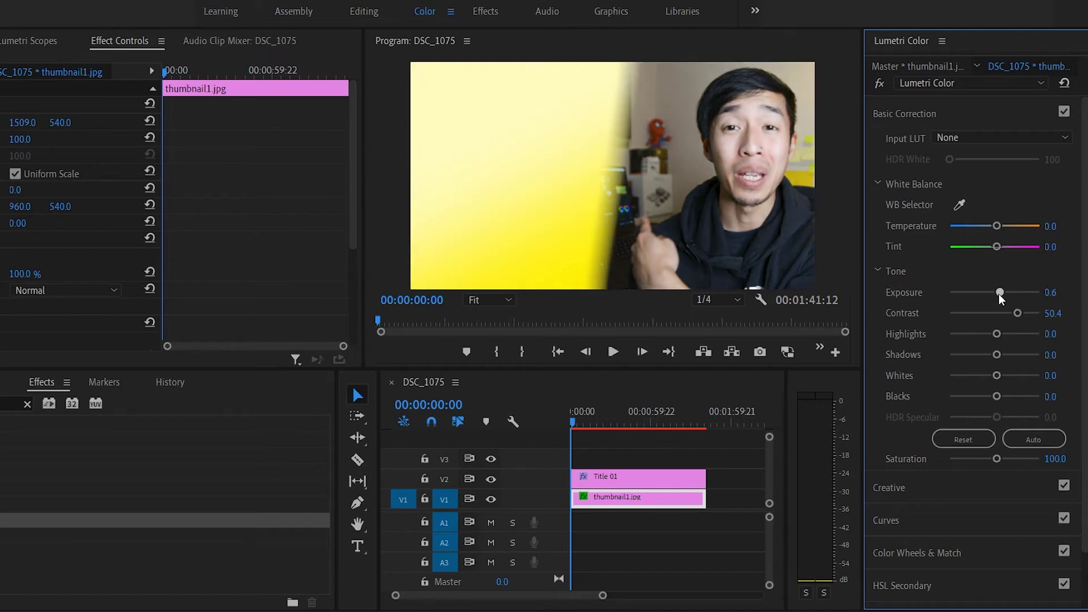
click(906, 487)
drag(996, 383, 1011, 404)
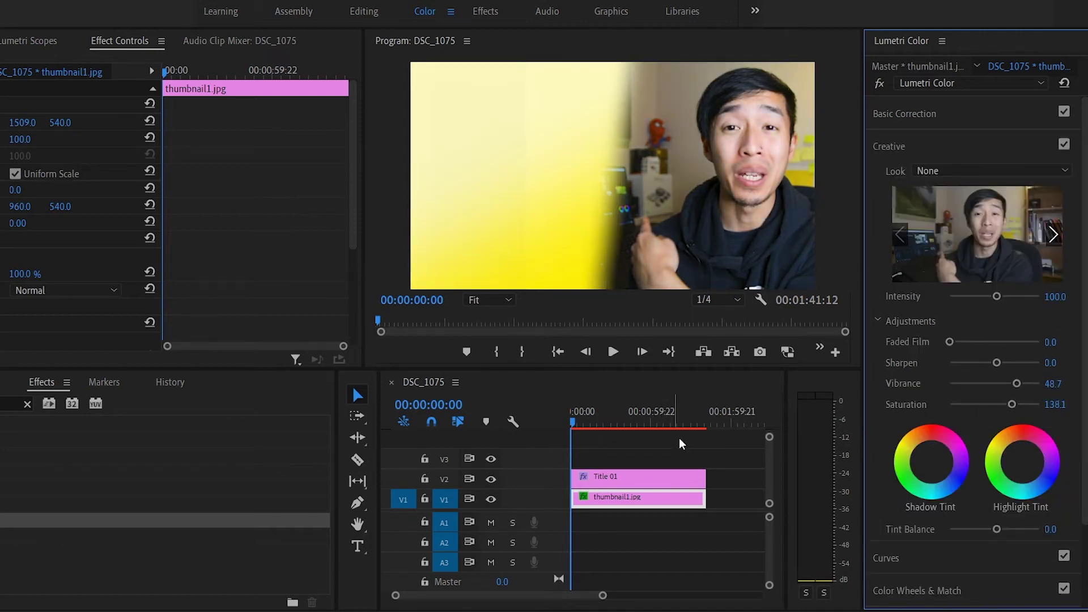
Step: Switch to the Graphics workspace
click(628, 447)
click(358, 545)
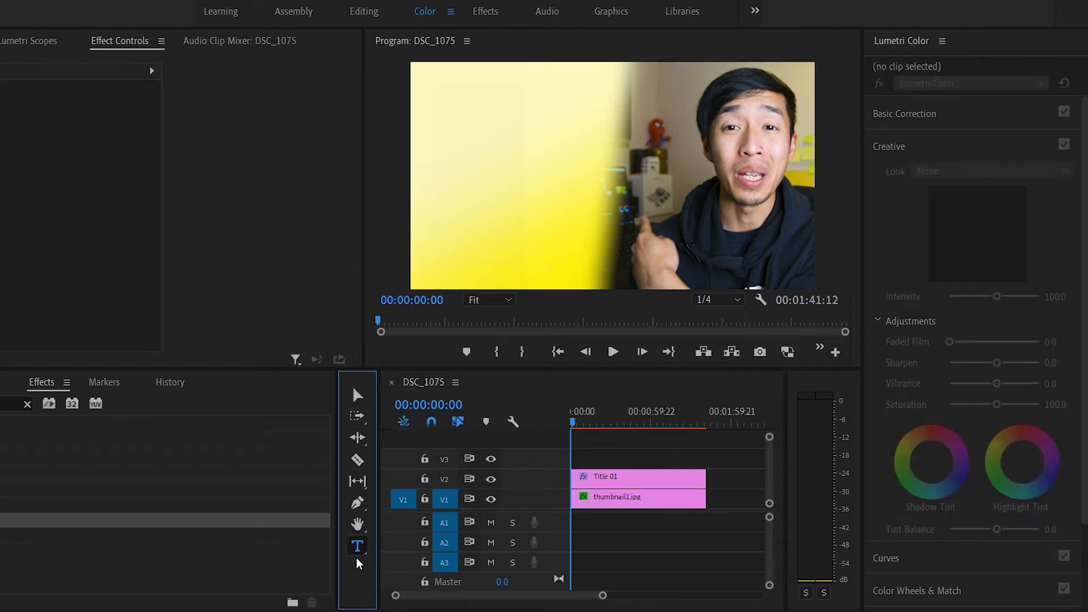
click(750, 12)
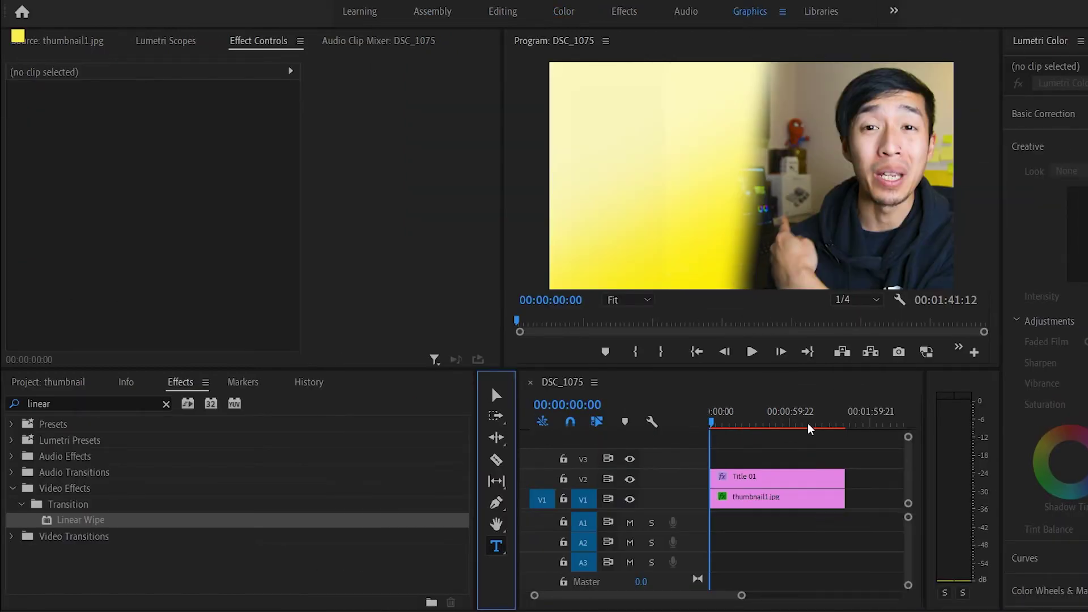
Step: Type a two-line title 'how to make' / 'a thumbnail' on the yellow side and select it
click(1069, 35)
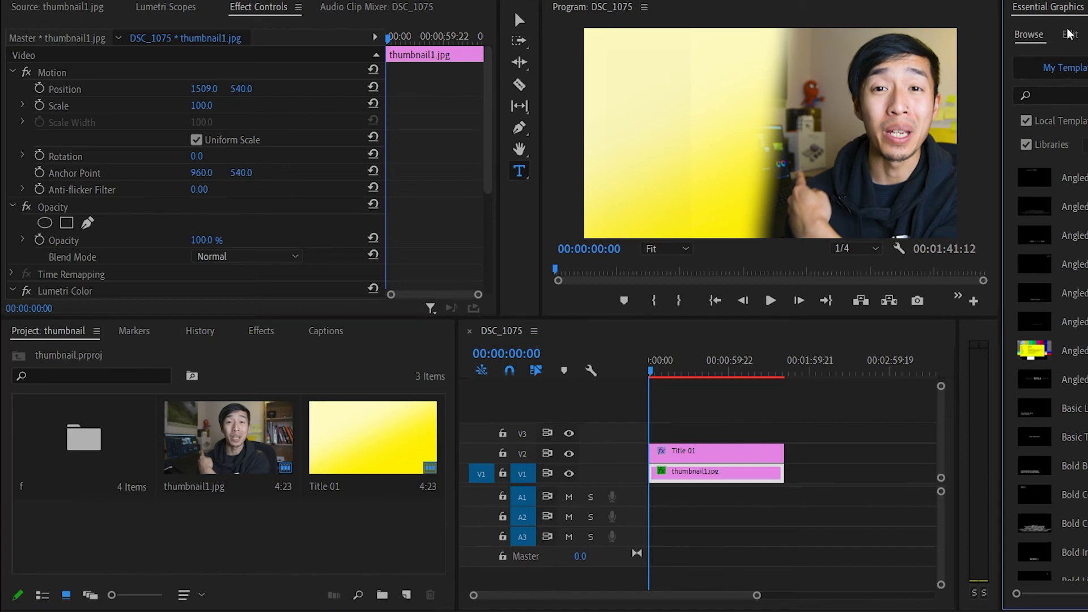
click(663, 161)
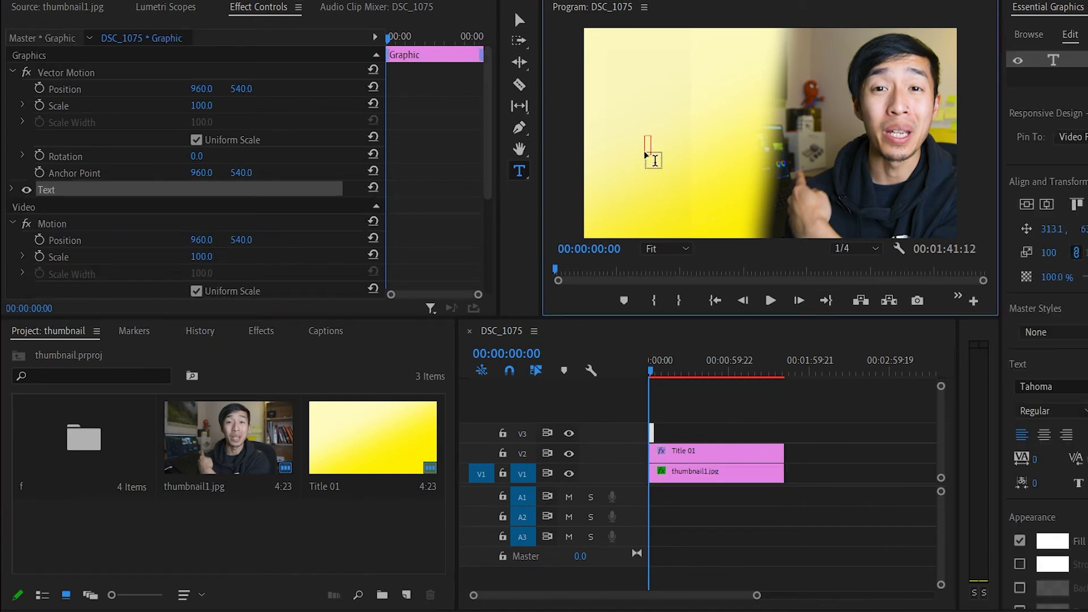
text(how to make)
key(Return)
text(a)
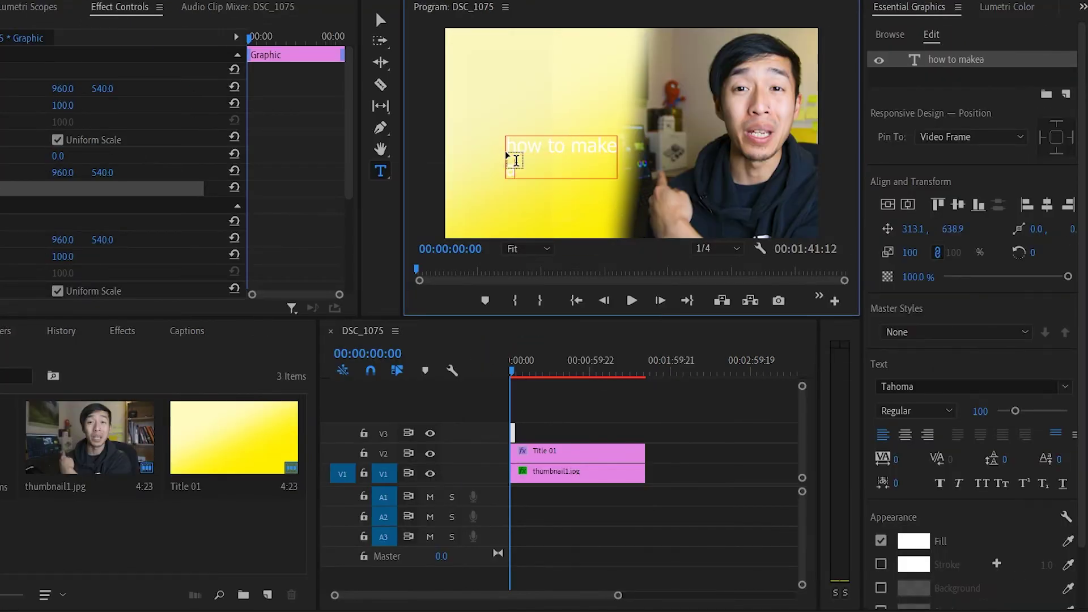
text( thumbnail)
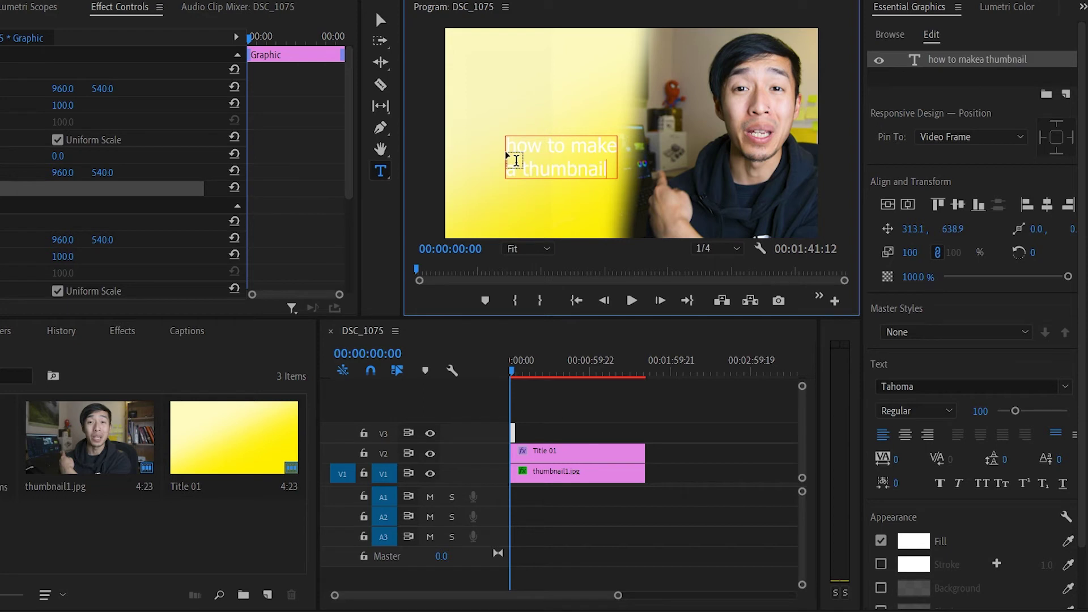
key(ctrl+a)
click(616, 177)
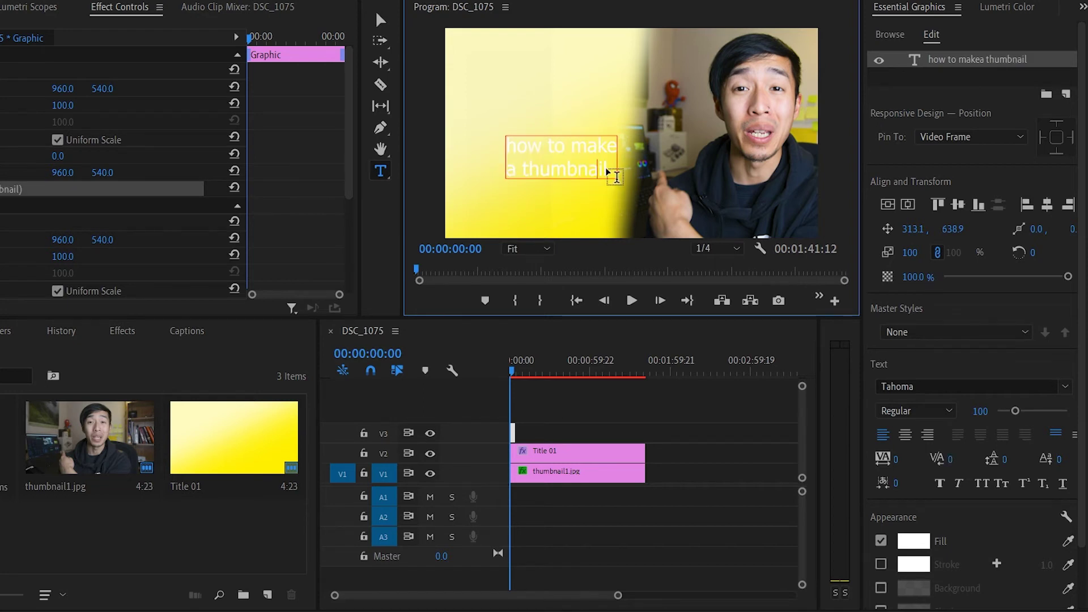
key(Return)
text(with)
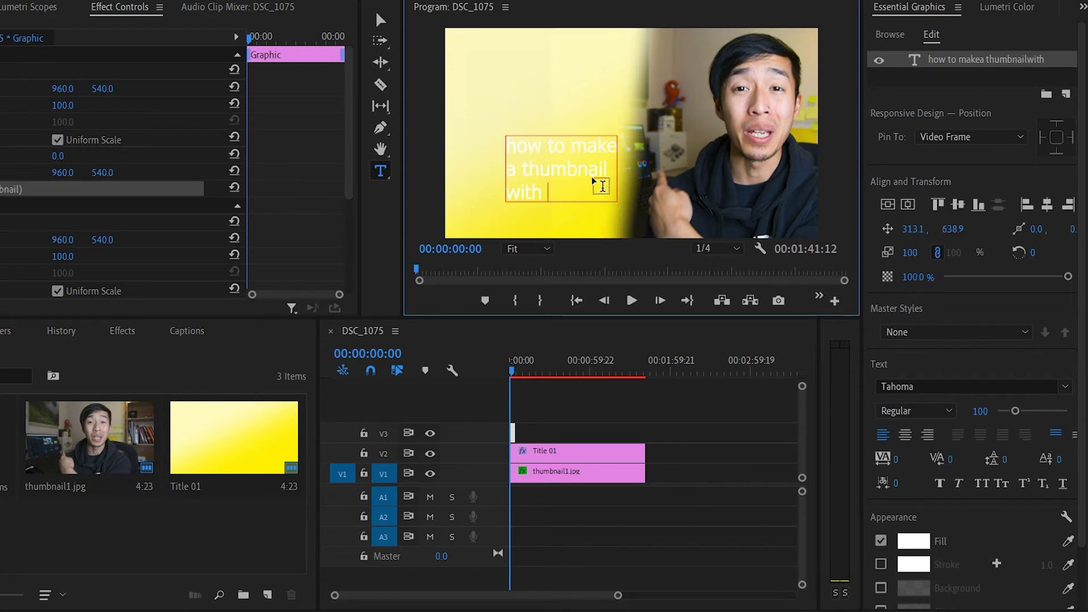
key(ctrl+a)
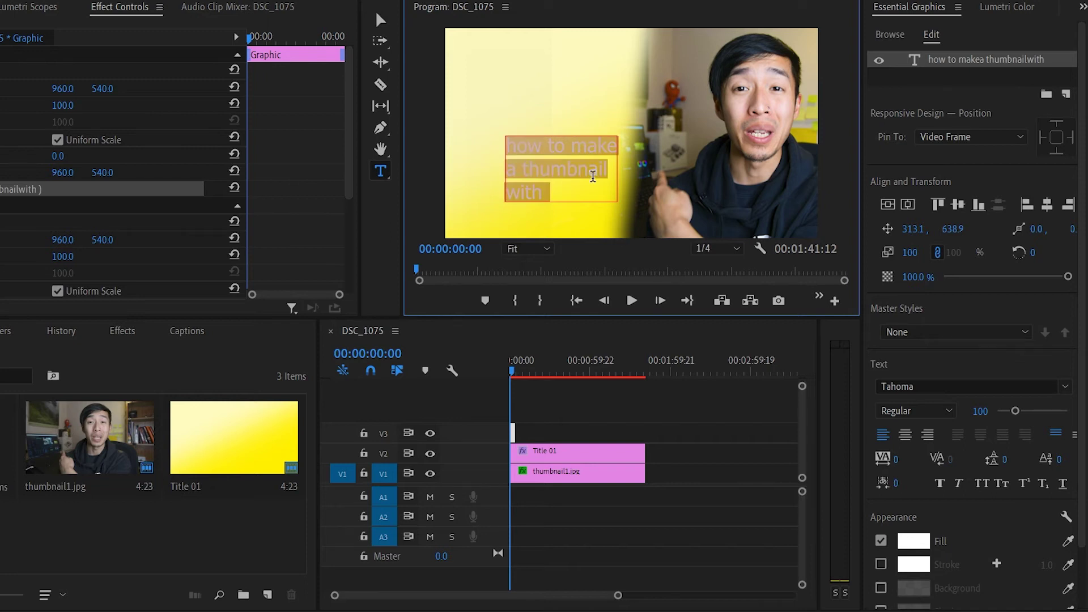
text(how to make)
key(Return)
text(a)
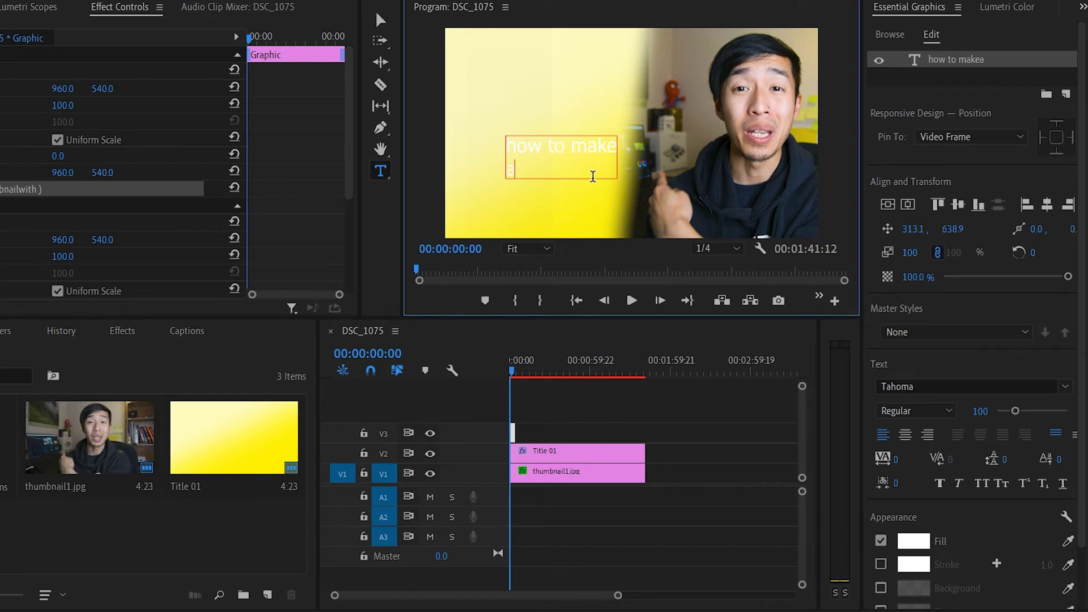
key(ctrl+a)
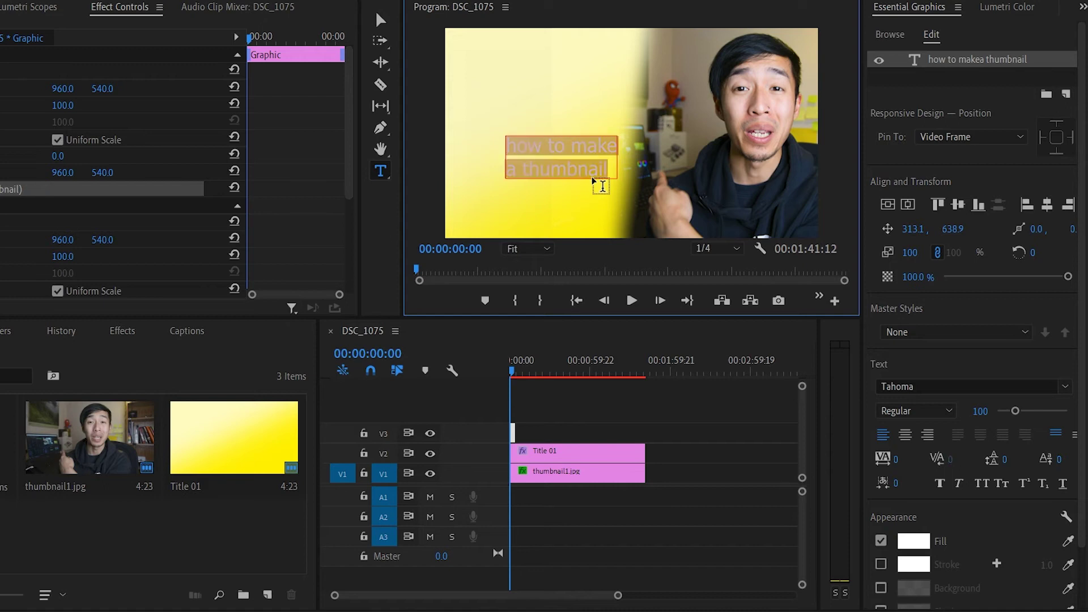
Step: Style the title in Bebas Neue at size 222 with -70 leading, placed upper left
click(929, 385)
text(bebas)
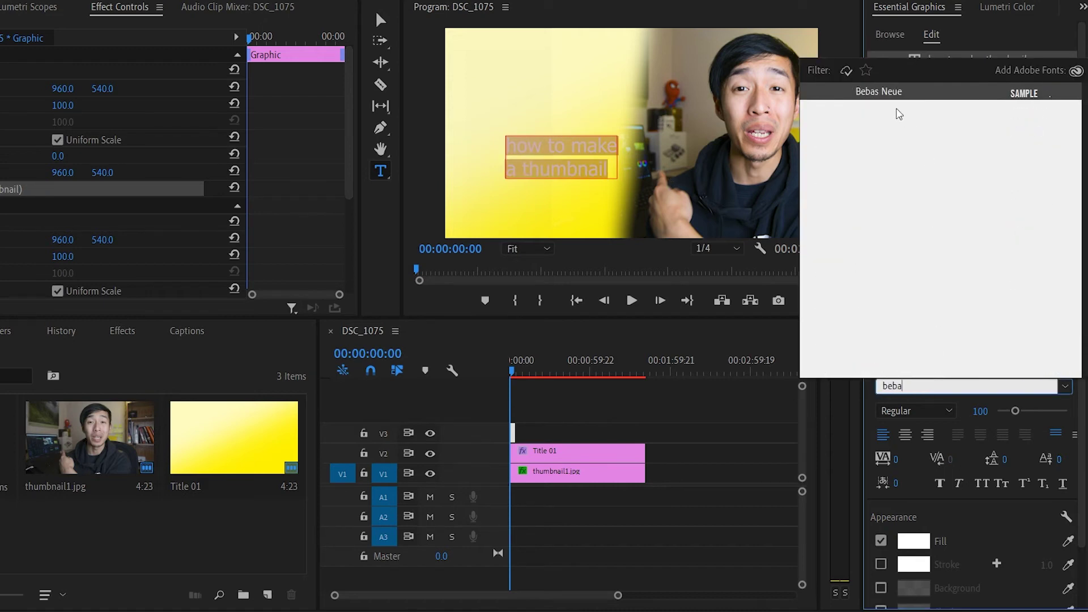
click(887, 101)
drag(986, 415, 1055, 415)
drag(912, 228, 804, 228)
drag(952, 228, 895, 229)
drag(1006, 459, 963, 458)
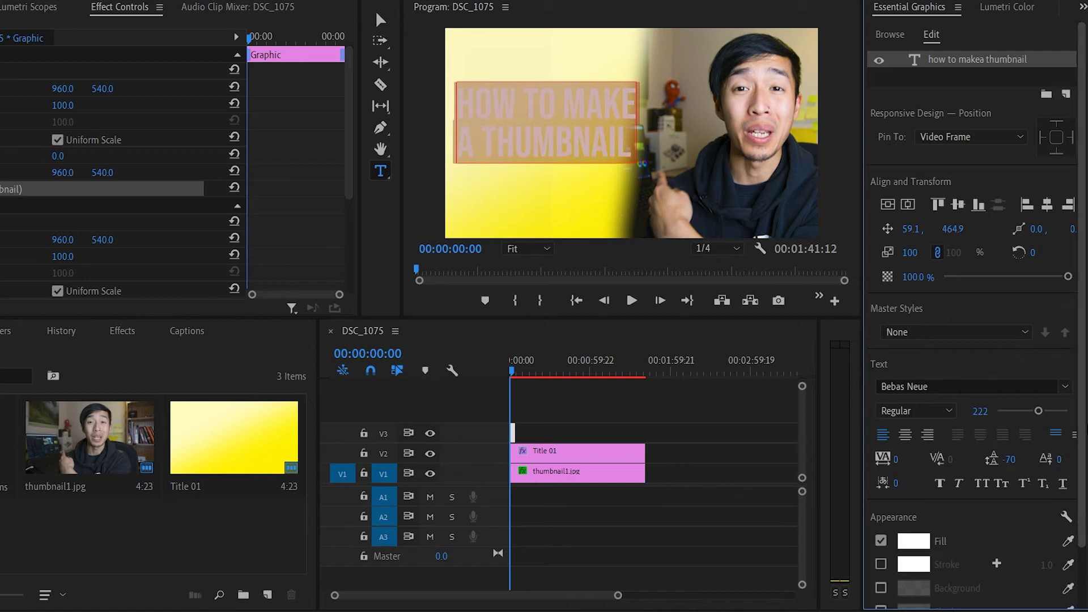
Step: Stretch the V3 title clip to full length and enable the text's Background box
drag(514, 433, 645, 432)
click(565, 419)
click(585, 434)
click(950, 60)
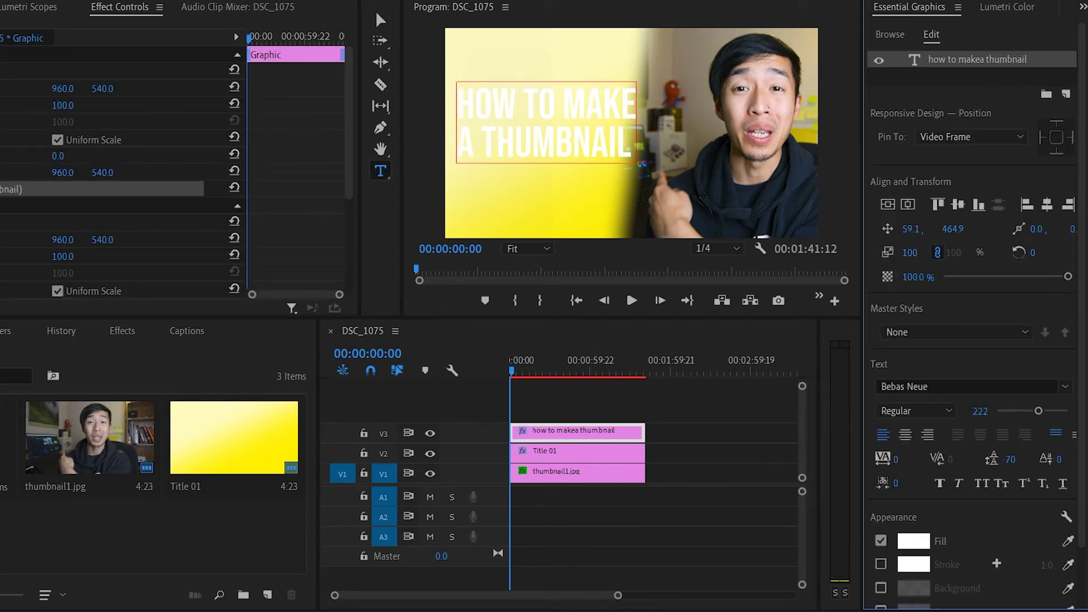
scroll(1079, 286, down, 2)
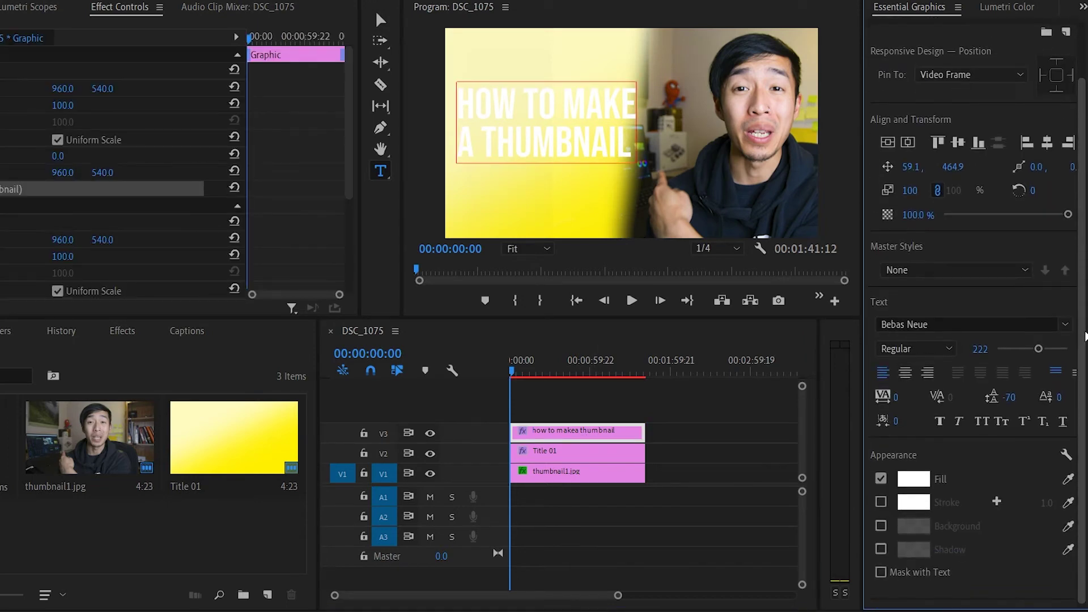
click(880, 526)
Step: Make the title's background box solid black, 100% opacity, size 21.3, nudging the title left
scroll(963, 515, down, 2)
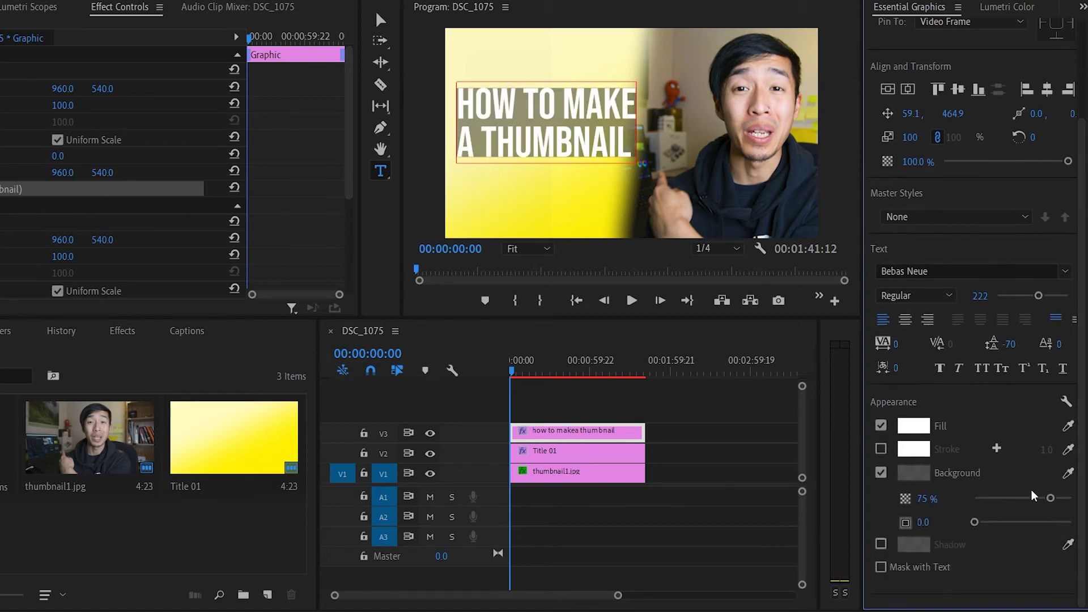
drag(1049, 498, 1071, 498)
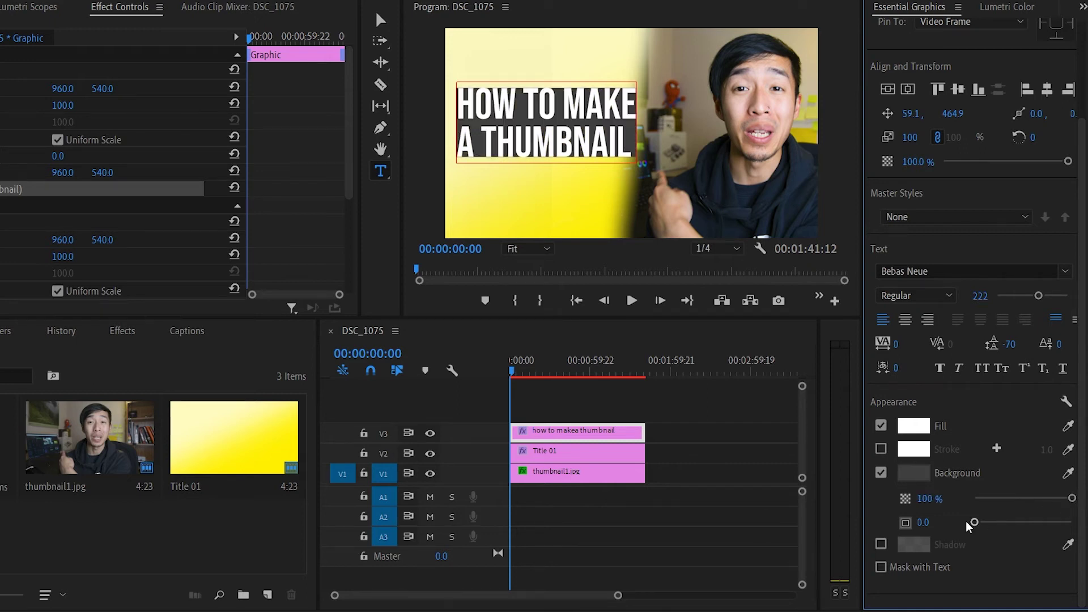
drag(973, 522, 995, 522)
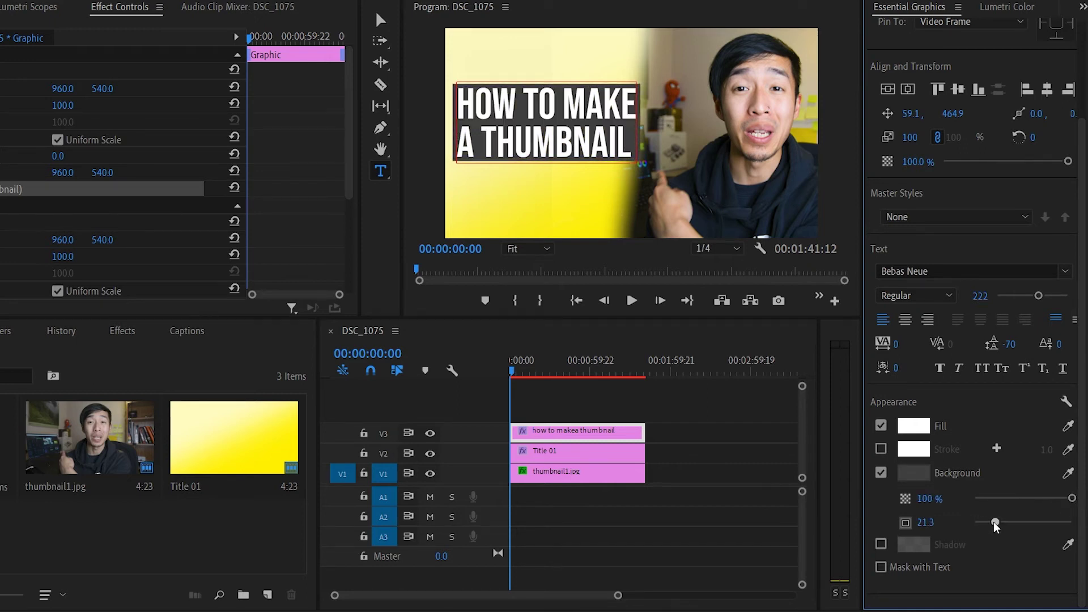
click(913, 472)
click(73, 340)
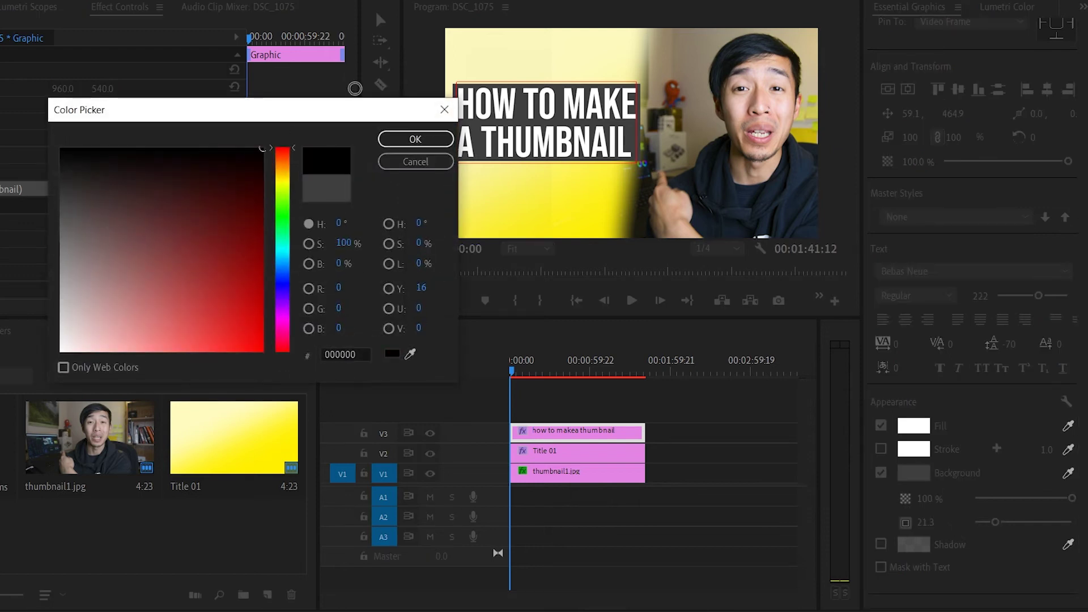
click(416, 138)
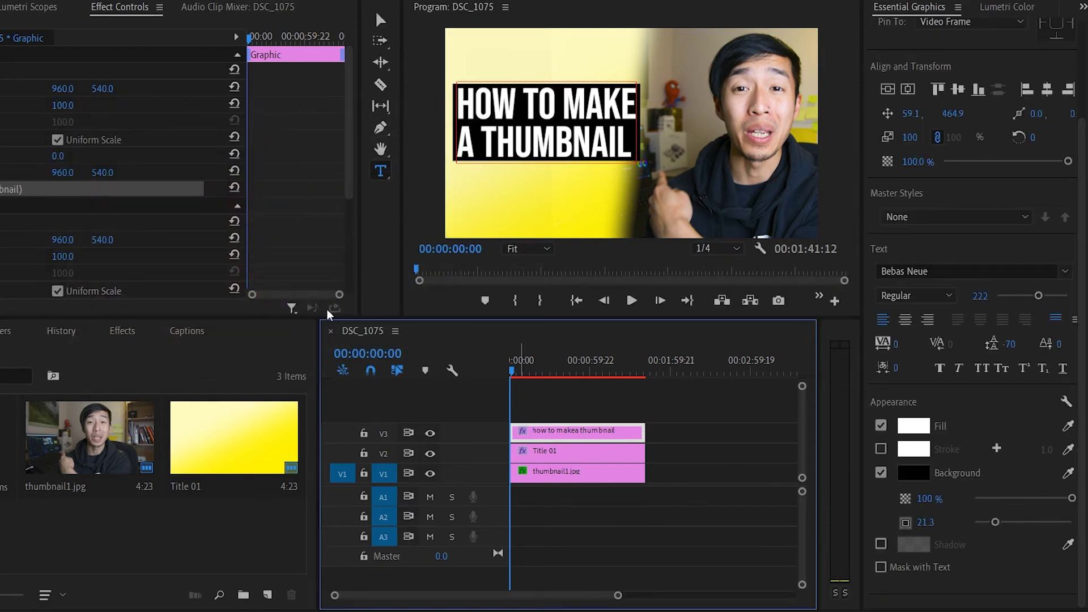
drag(62, 88, 54, 89)
click(725, 492)
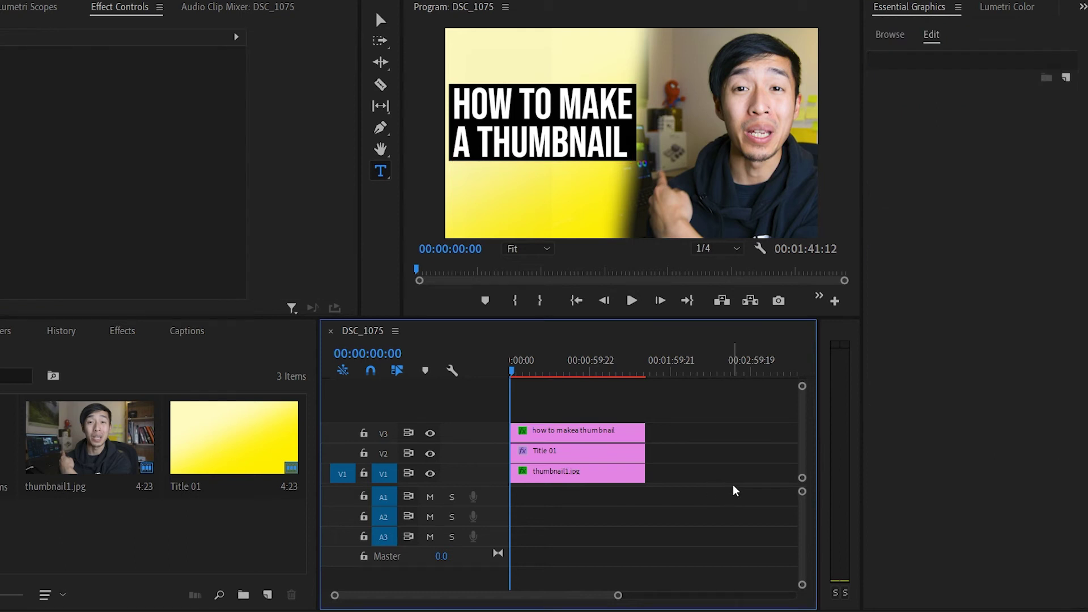
Step: Apply the Drop Shadow effect to the V3 title clip
drag(564, 374, 539, 371)
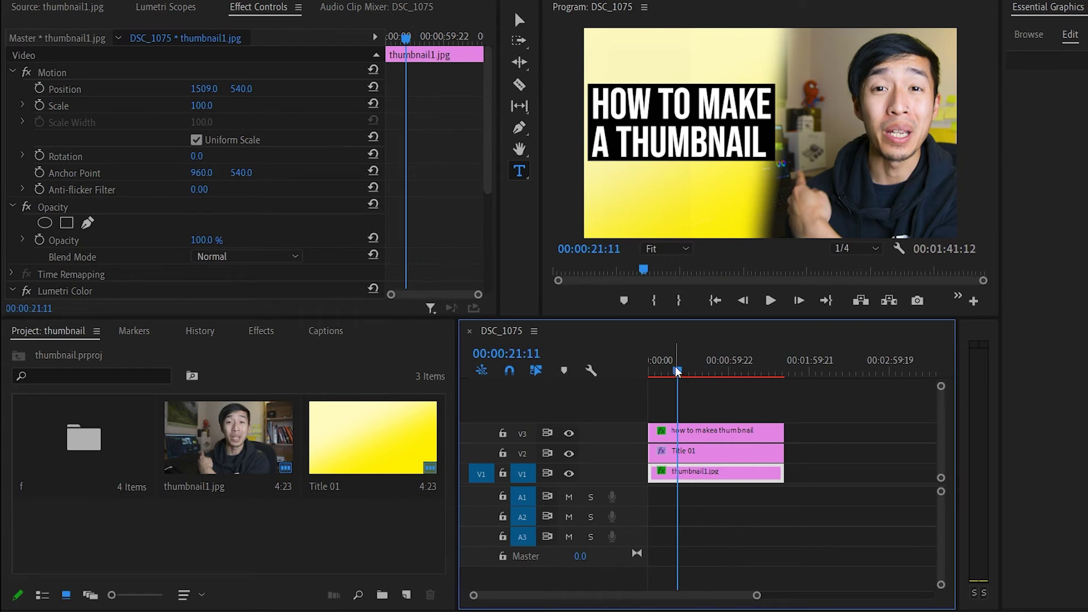
click(261, 332)
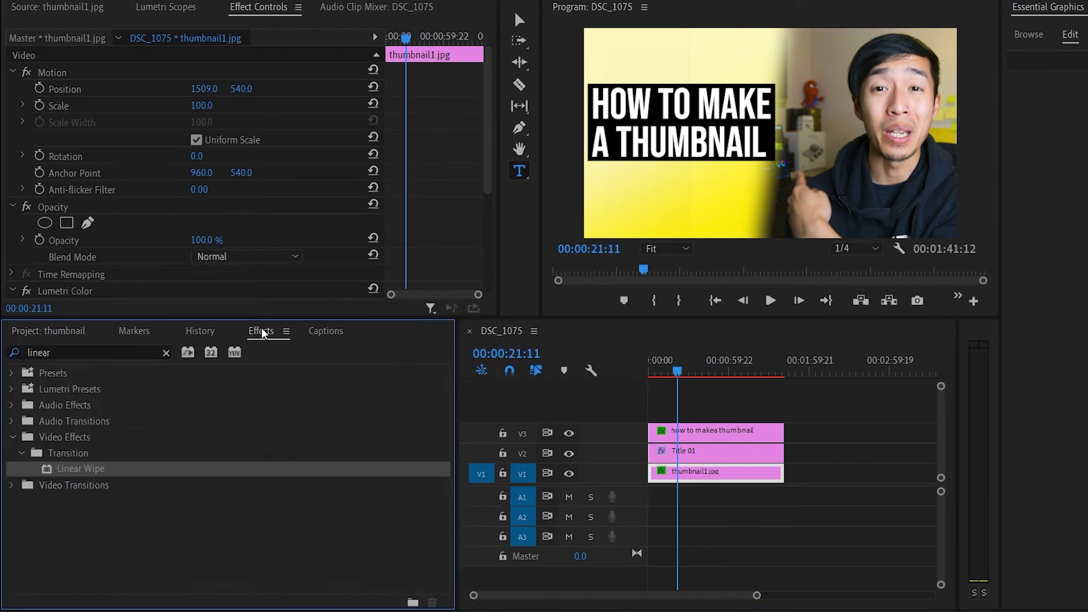
click(118, 353)
text(drop shadow)
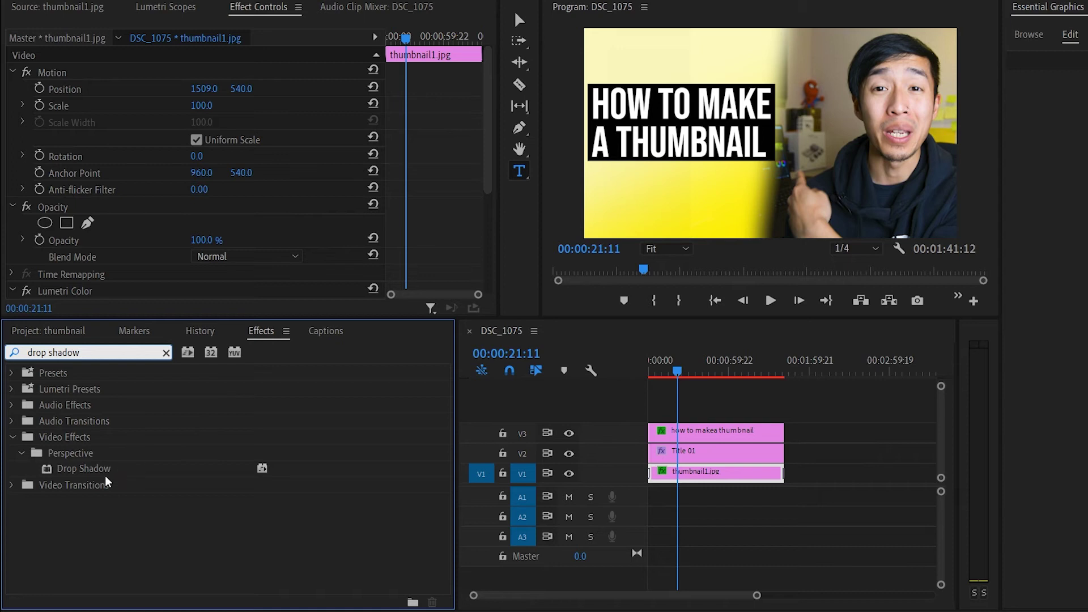
drag(106, 475, 701, 433)
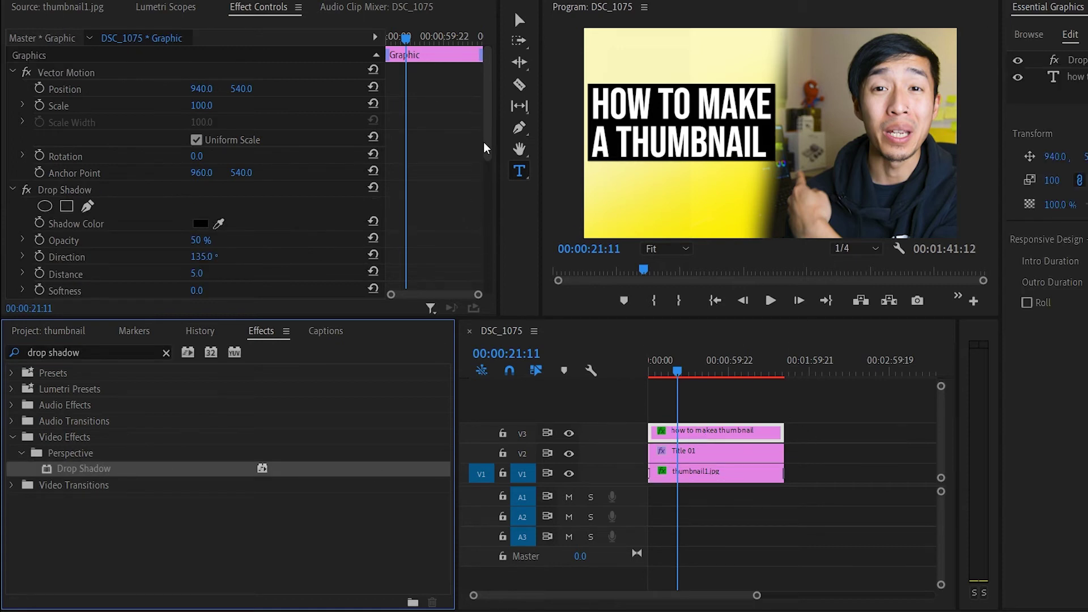
Step: Set the drop shadow's Softness to 141 and Distance to 44
scroll(278, 178, down, 5)
mouse_move(200, 192)
mouse_down()
mouse_move(238, 192)
mouse_move(200, 192)
mouse_up()
click(196, 210)
click(196, 210)
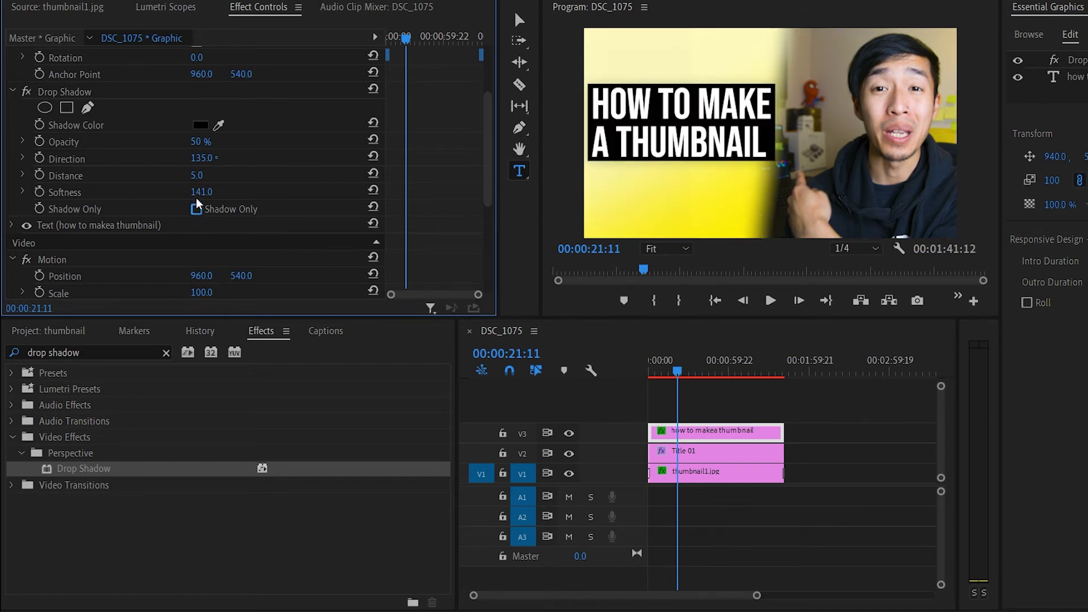
mouse_move(200, 175)
mouse_down()
mouse_move(233, 175)
mouse_move(208, 175)
mouse_up()
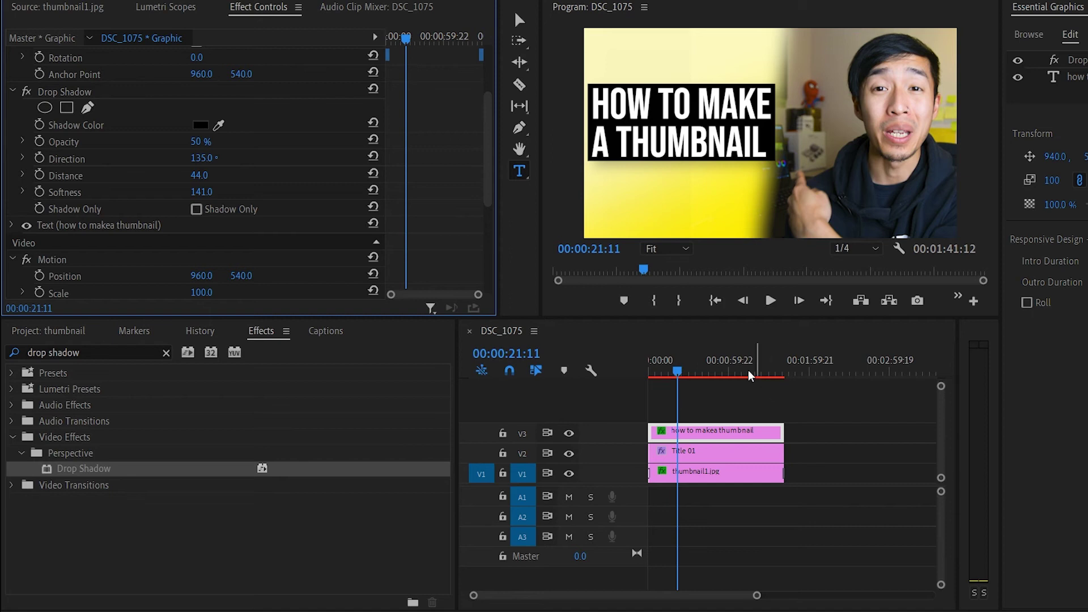
drag(708, 371, 674, 380)
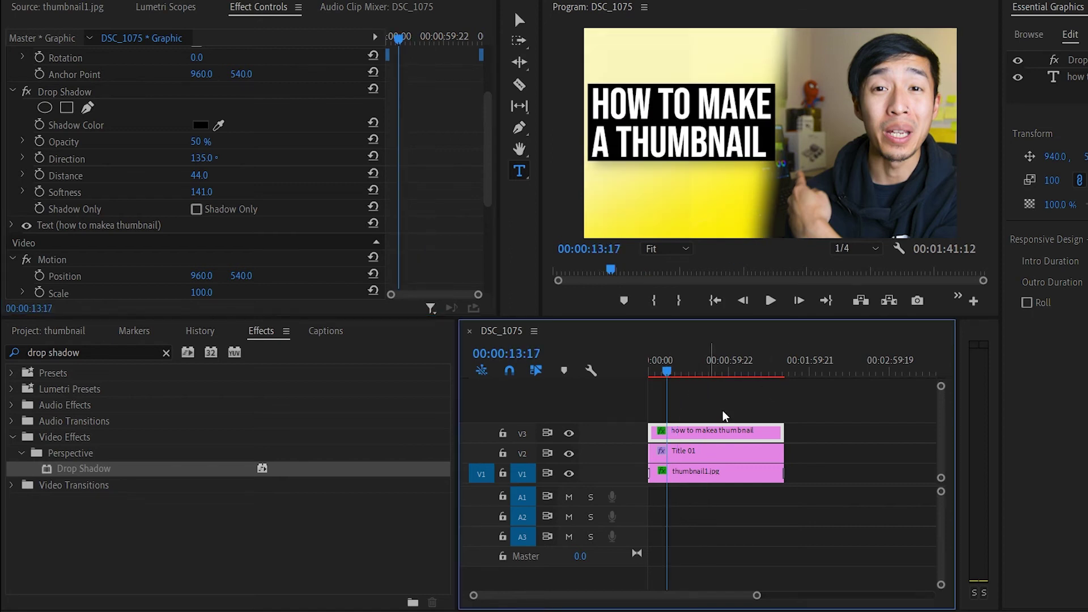
Step: Start a frame export, cancel it, and review the Program Monitor's button editor
click(917, 300)
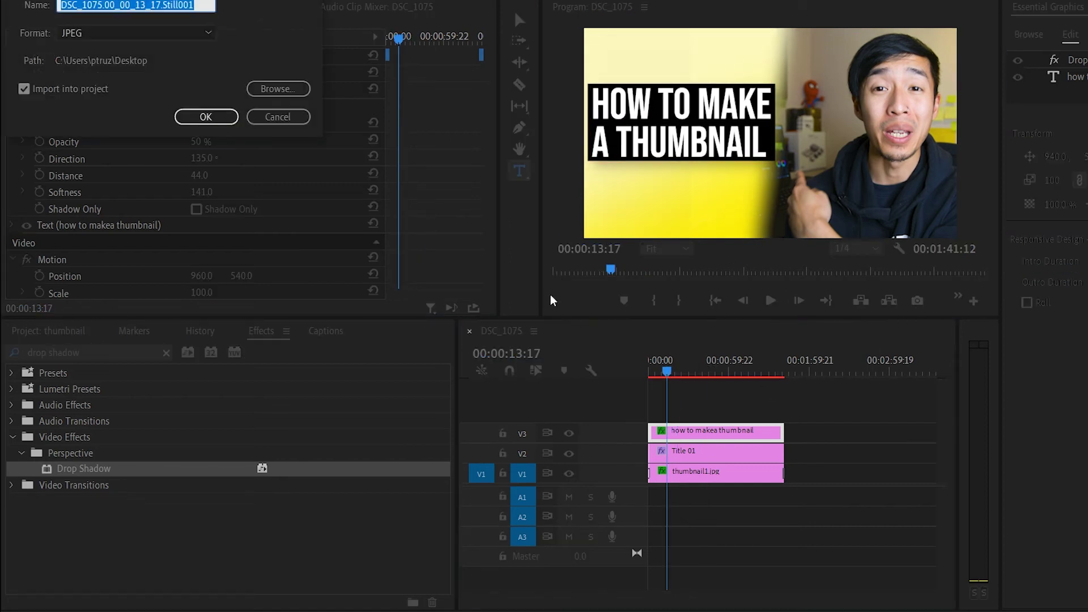
click(189, 3)
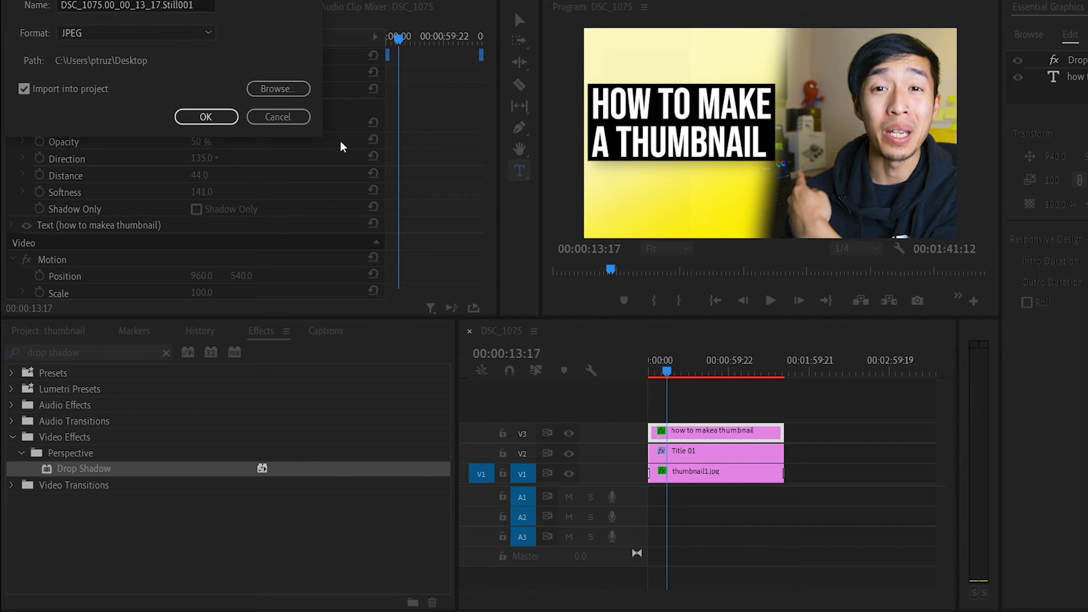
double_click(201, 7)
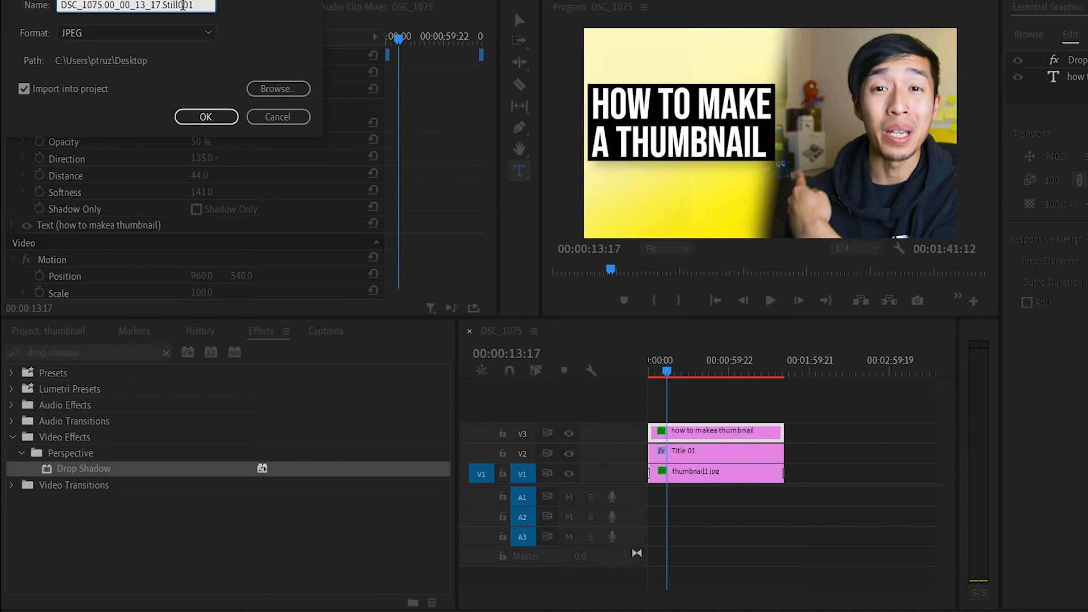
click(265, 112)
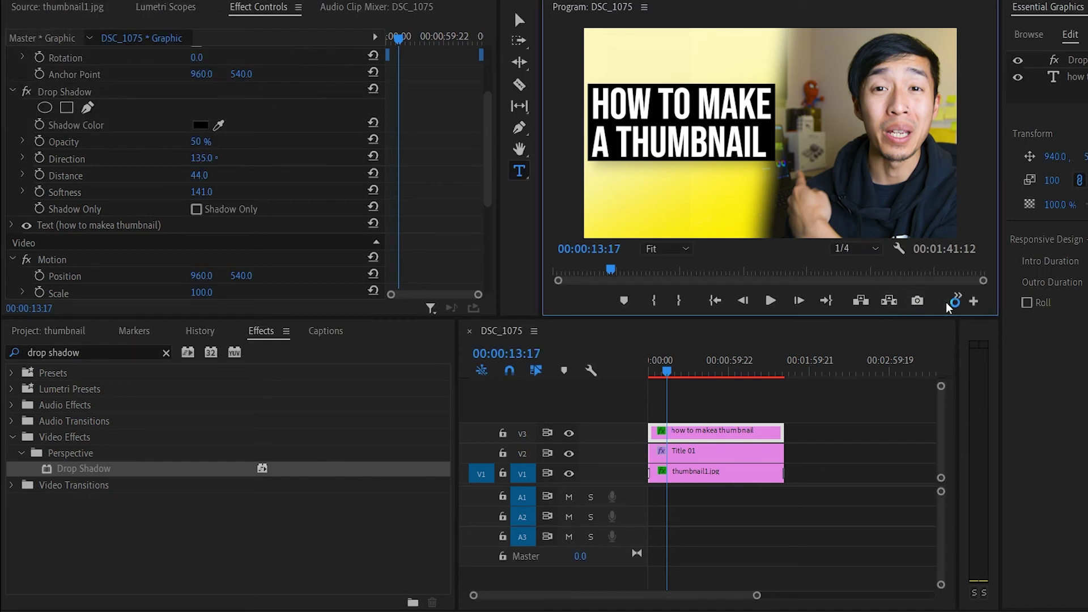
click(974, 301)
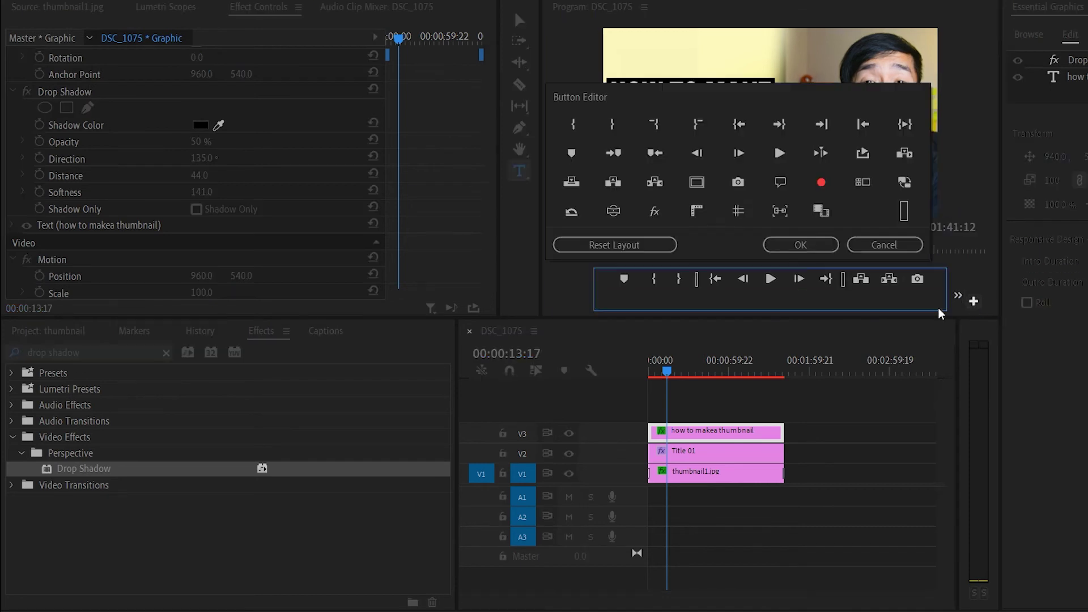
click(800, 245)
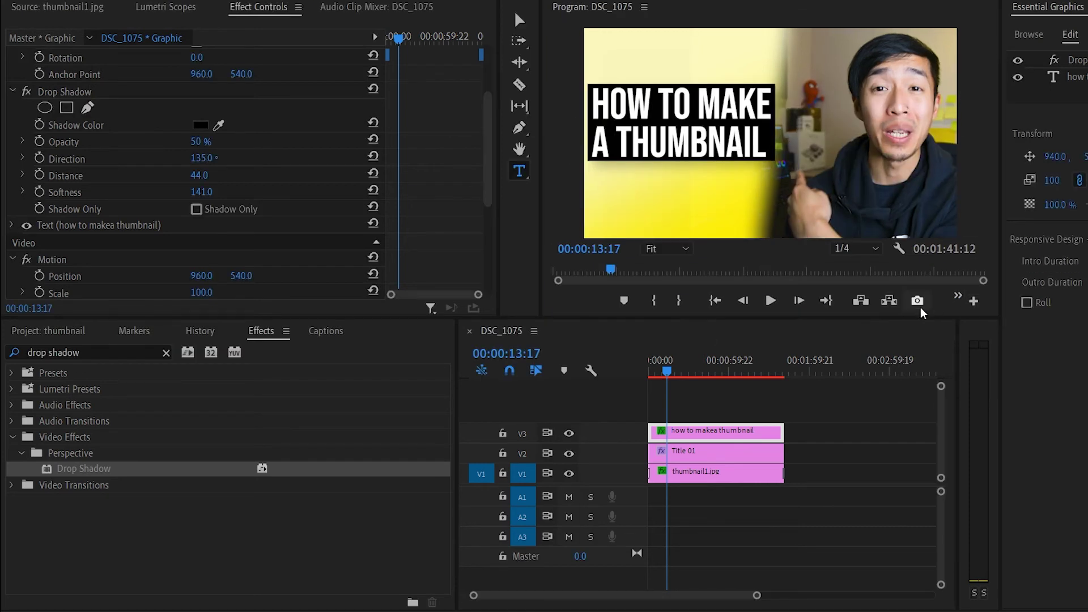
Step: Export the current frame as a JPEG named 'thumbnail2', imported into the project
click(917, 301)
text(thumbnail2)
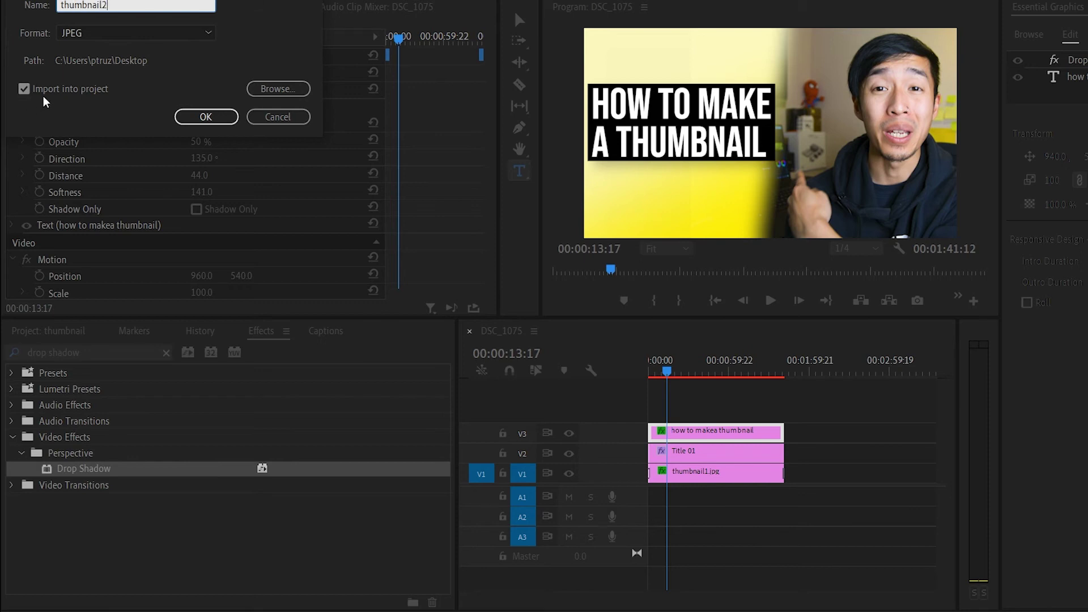
click(205, 117)
click(57, 331)
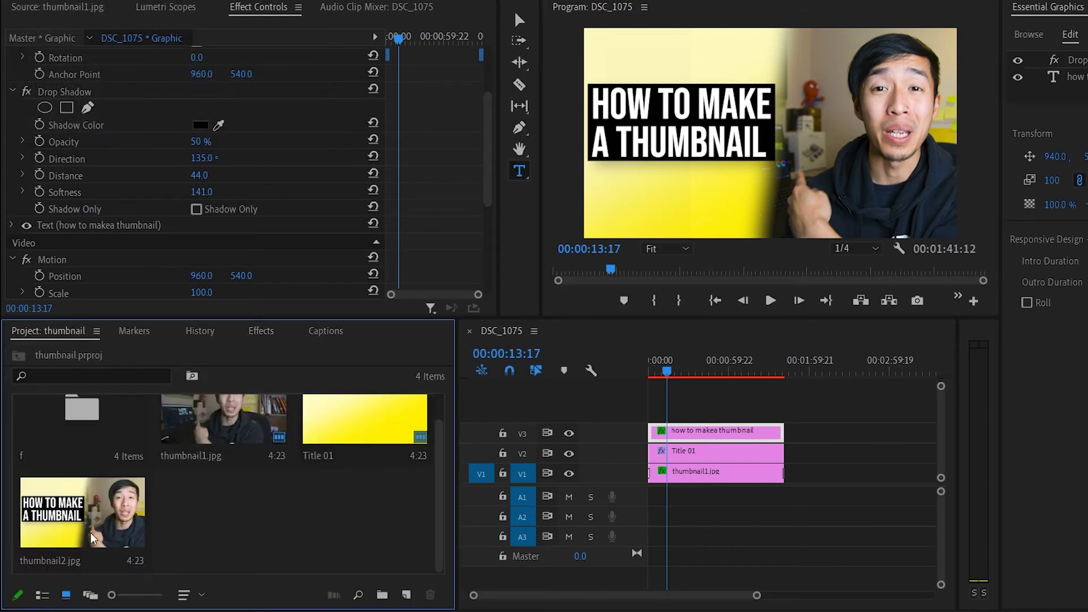
Step: Put thumbnail2.jpg on a new V4 track and export a second JPEG still, DSC_1075.00_01_58_14
drag(92, 535, 795, 412)
mouse_move(818, 368)
mouse_down()
mouse_move(781, 367)
mouse_move(833, 370)
mouse_move(816, 376)
mouse_up()
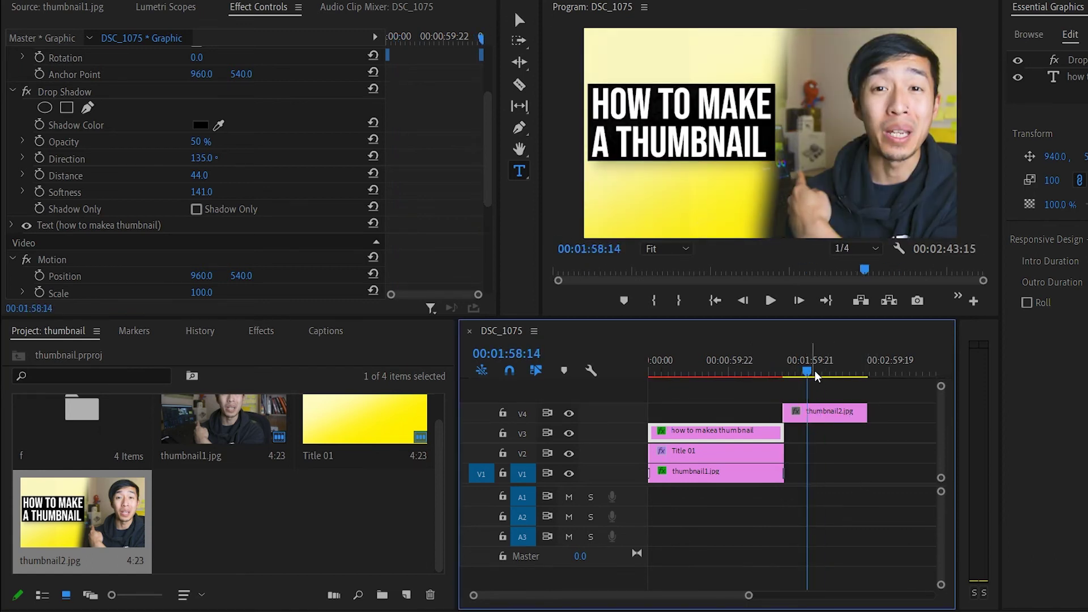
click(917, 301)
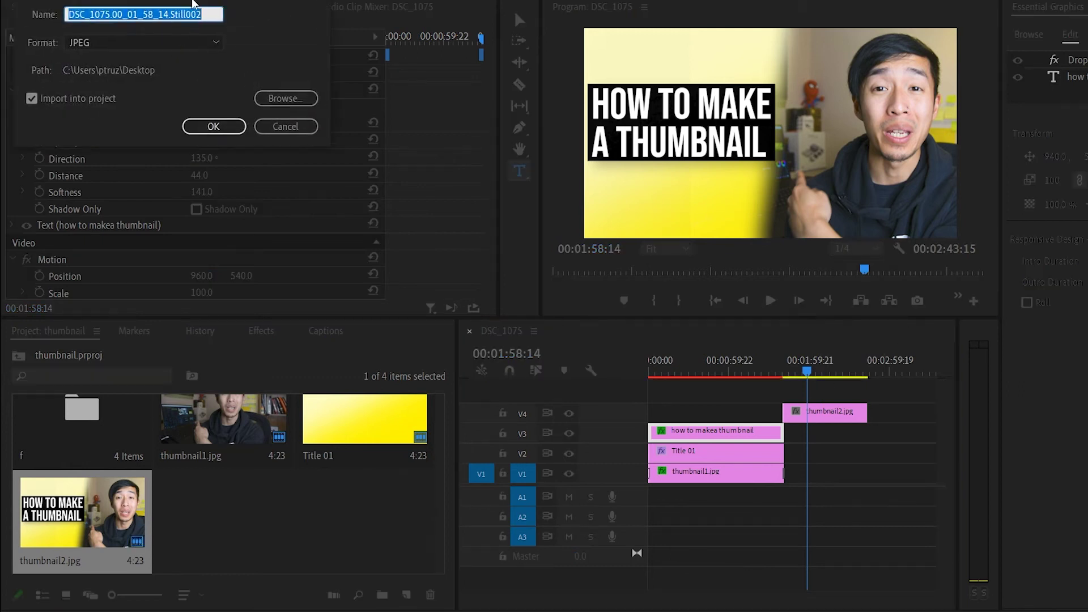
click(500, 216)
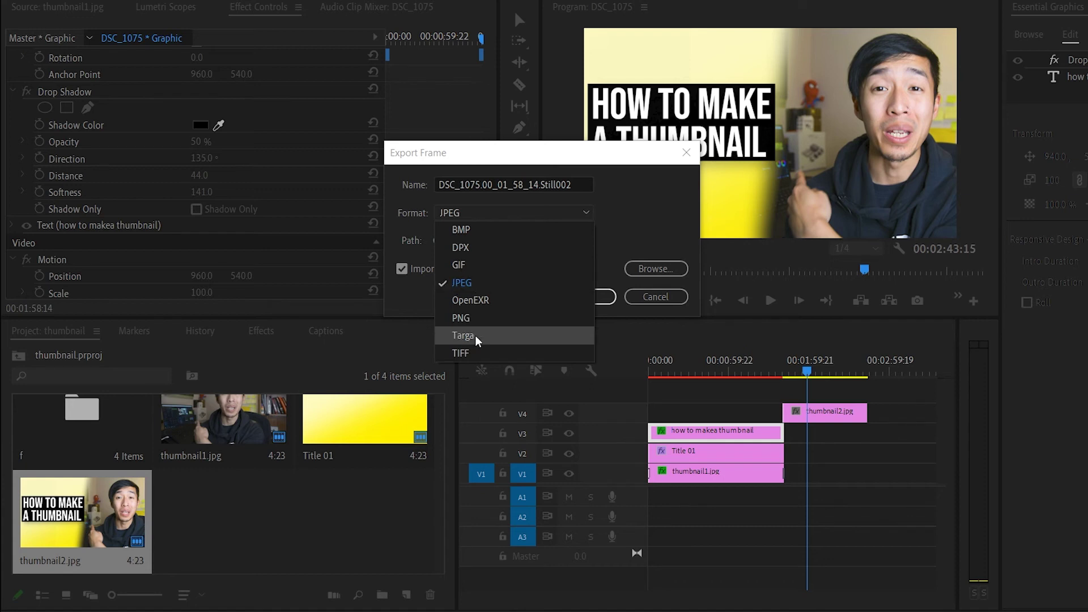
click(498, 318)
click(586, 296)
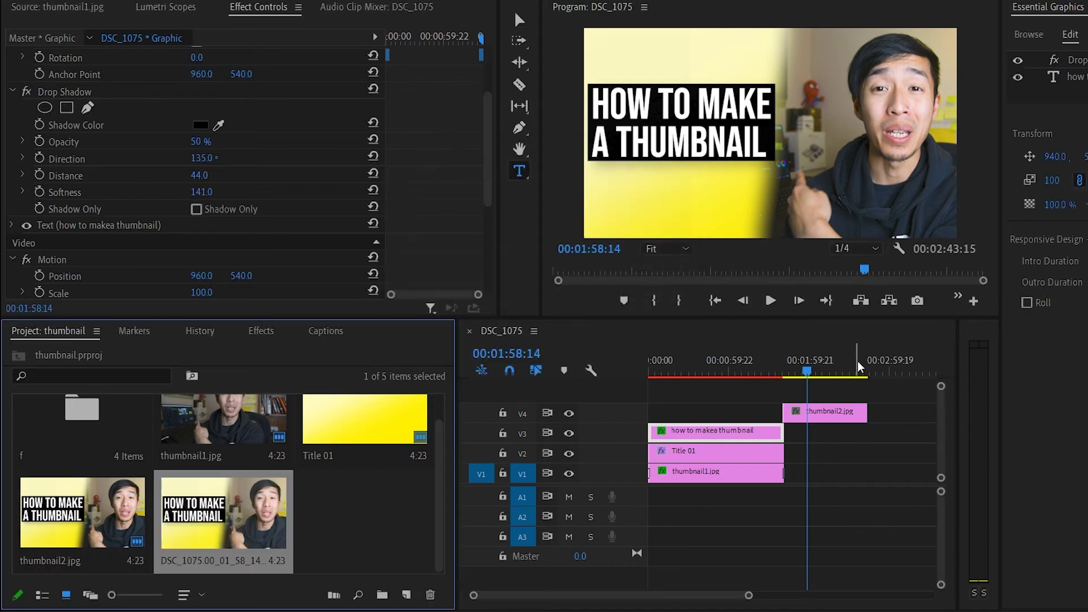
click(793, 371)
mouse_move(807, 371)
mouse_down()
mouse_move(852, 376)
mouse_move(829, 382)
mouse_move(788, 371)
mouse_move(828, 371)
mouse_up()
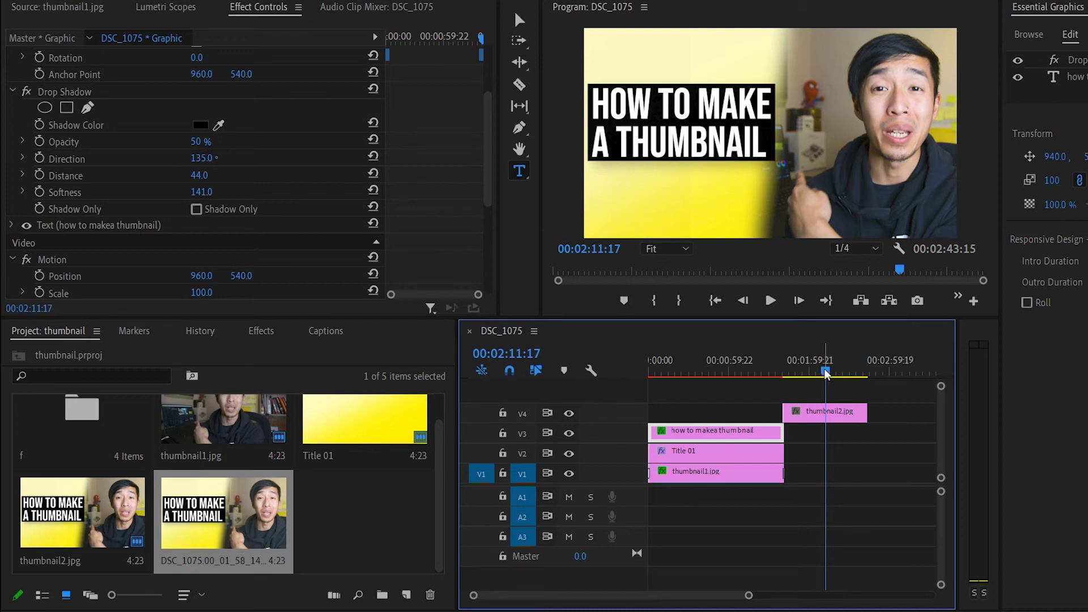
mouse_move(825, 374)
mouse_down()
mouse_move(695, 374)
mouse_move(831, 379)
mouse_up()
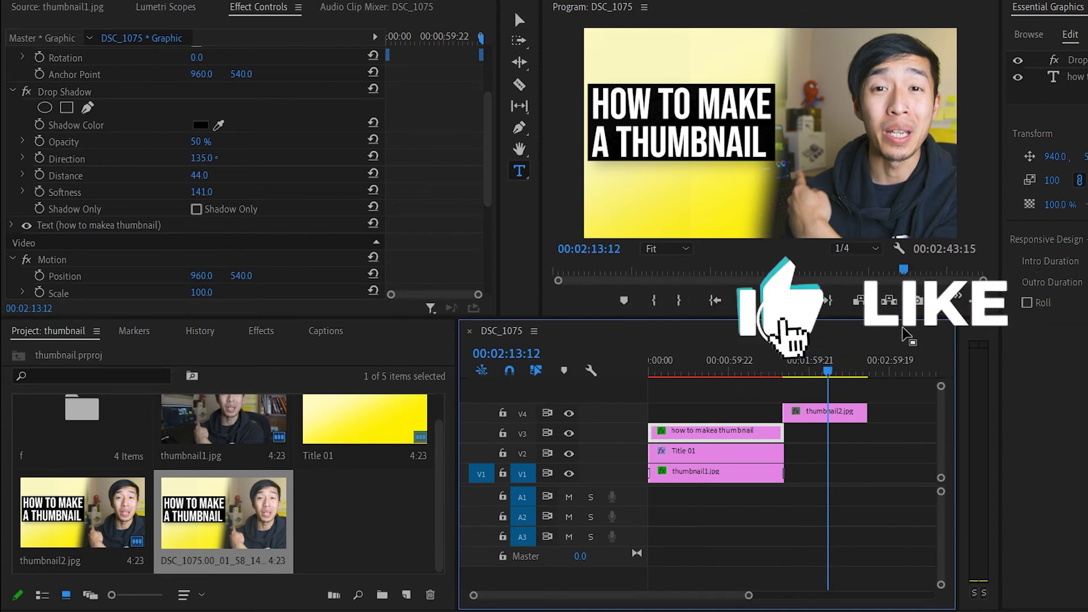
click(833, 369)
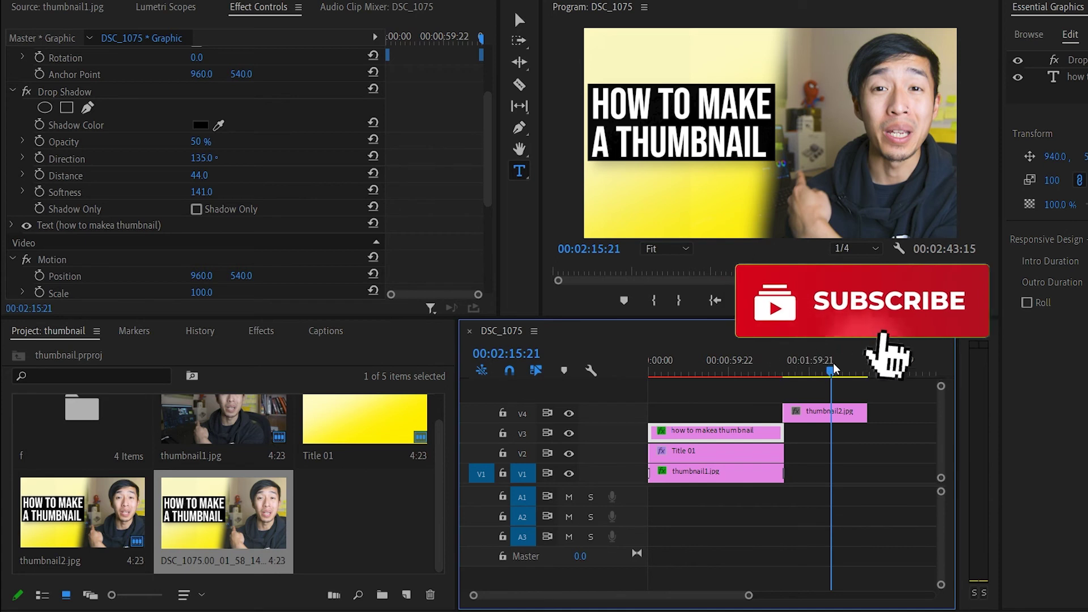